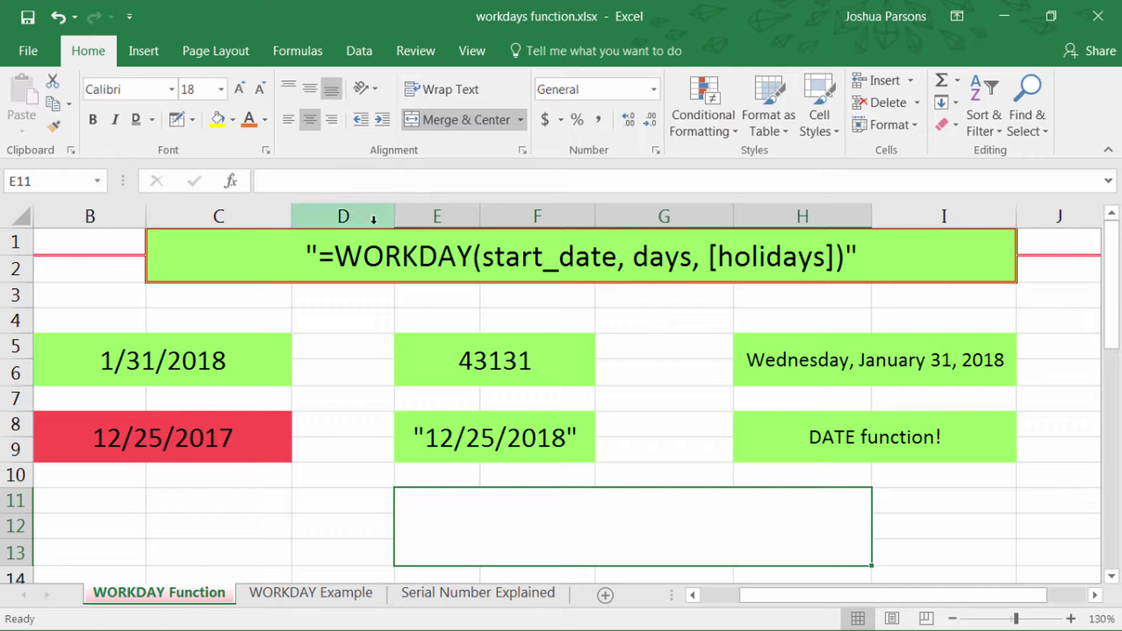
Inspect the WORKDAY syntax text and the TODAY formulas in B5 and E5, cancelling the edit.
click(591, 273)
click(569, 516)
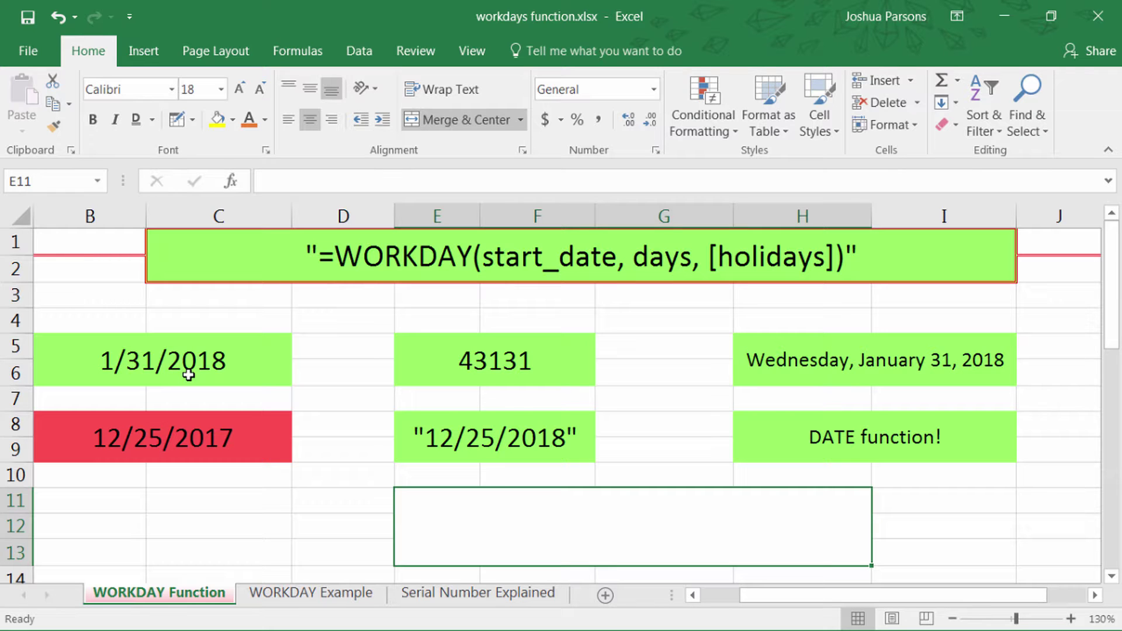
click(198, 350)
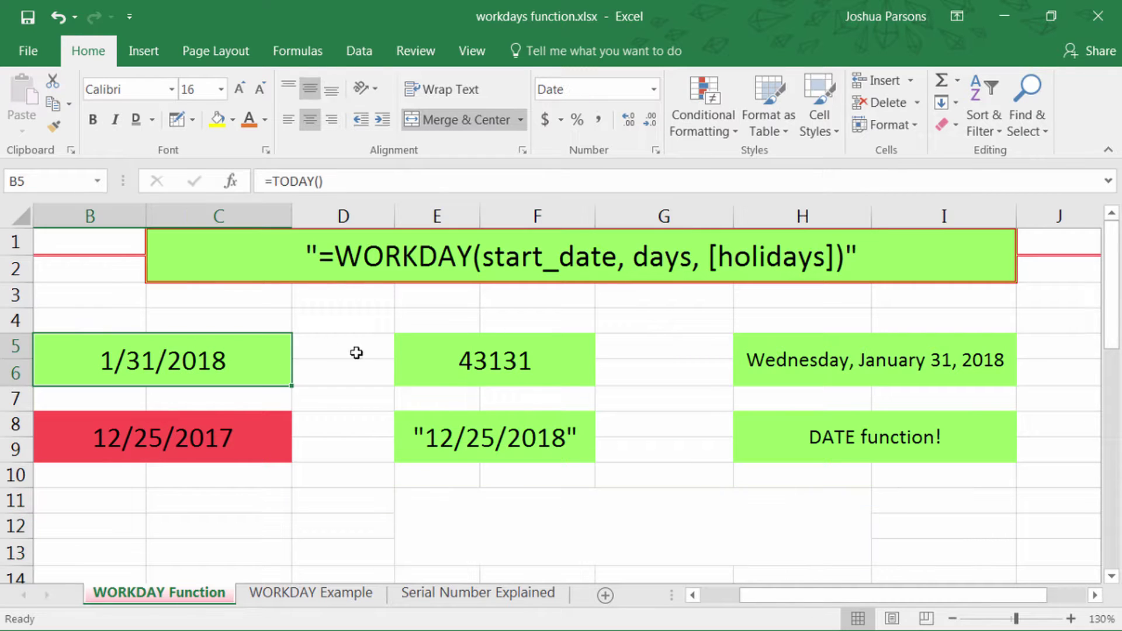
click(542, 368)
double_click(541, 371)
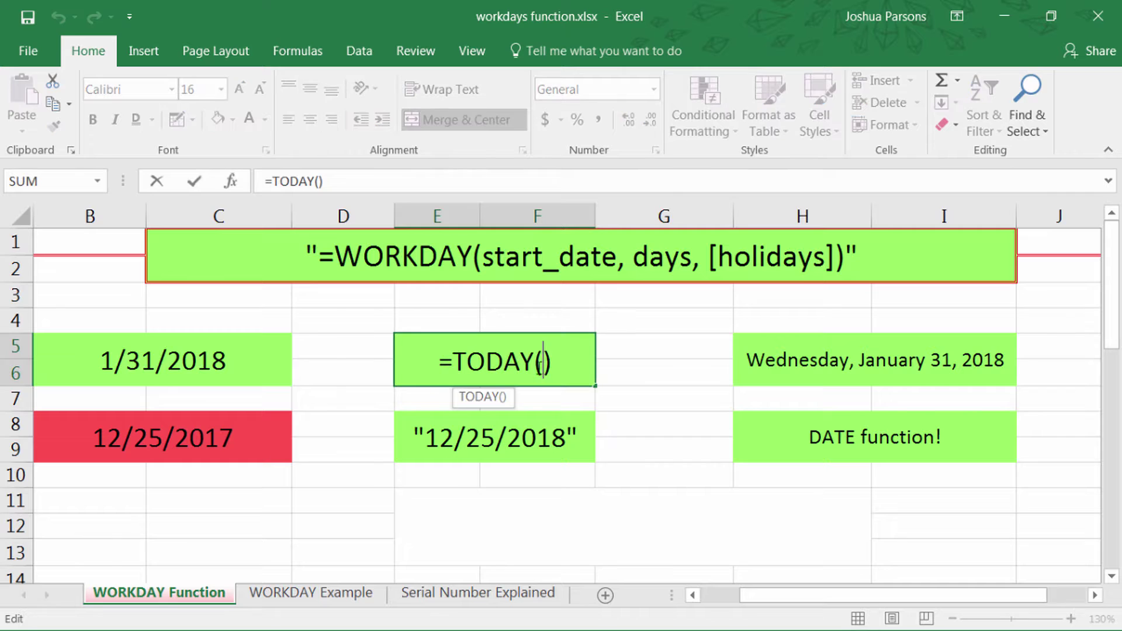
click(763, 360)
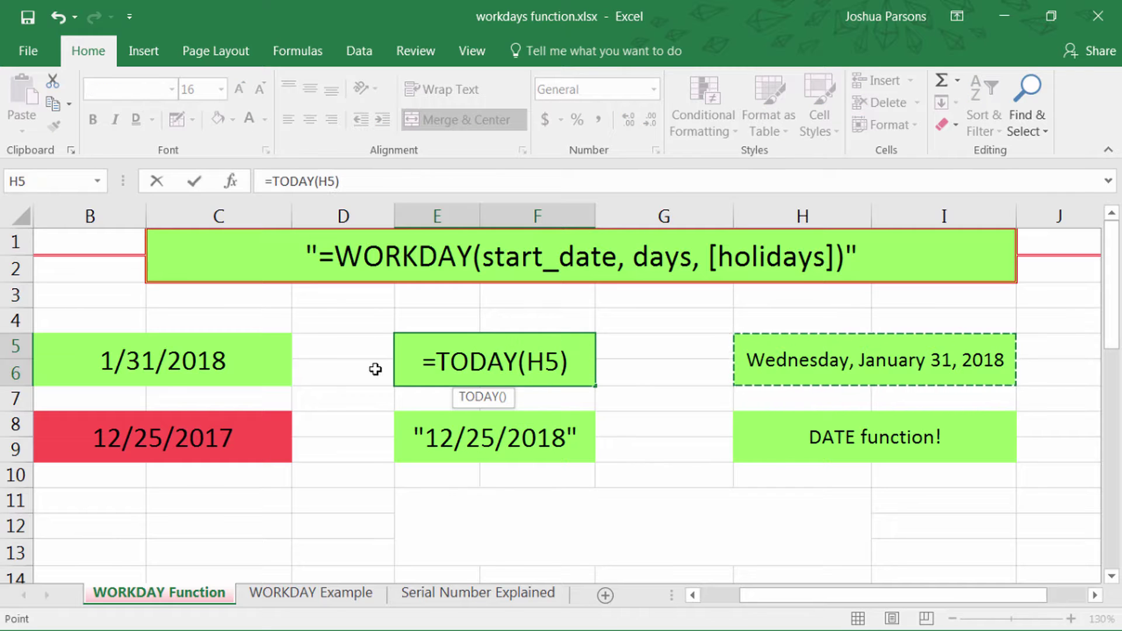
key(Escape)
Inspect the quoted date text in E8, the red 12/25/2017 date and the DATE function note.
click(519, 457)
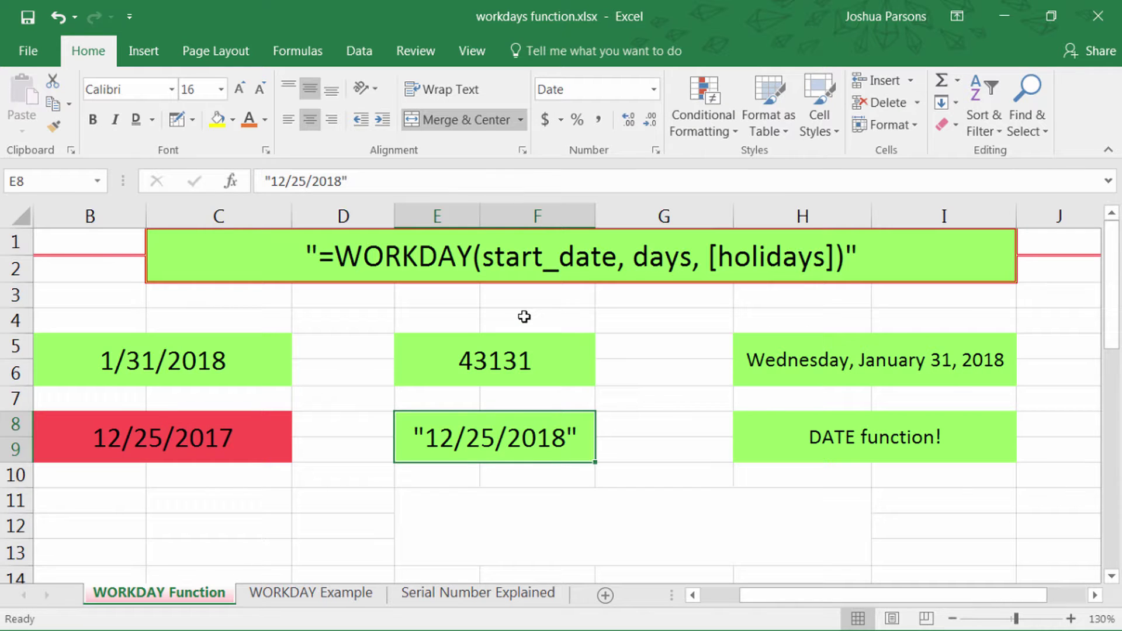
click(233, 418)
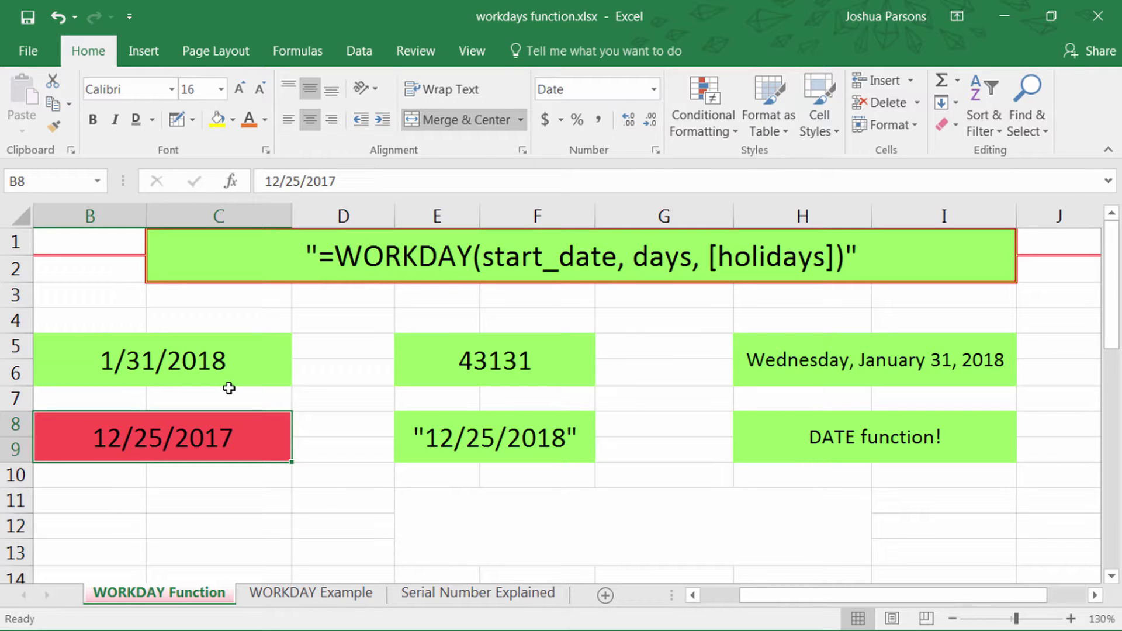
click(836, 447)
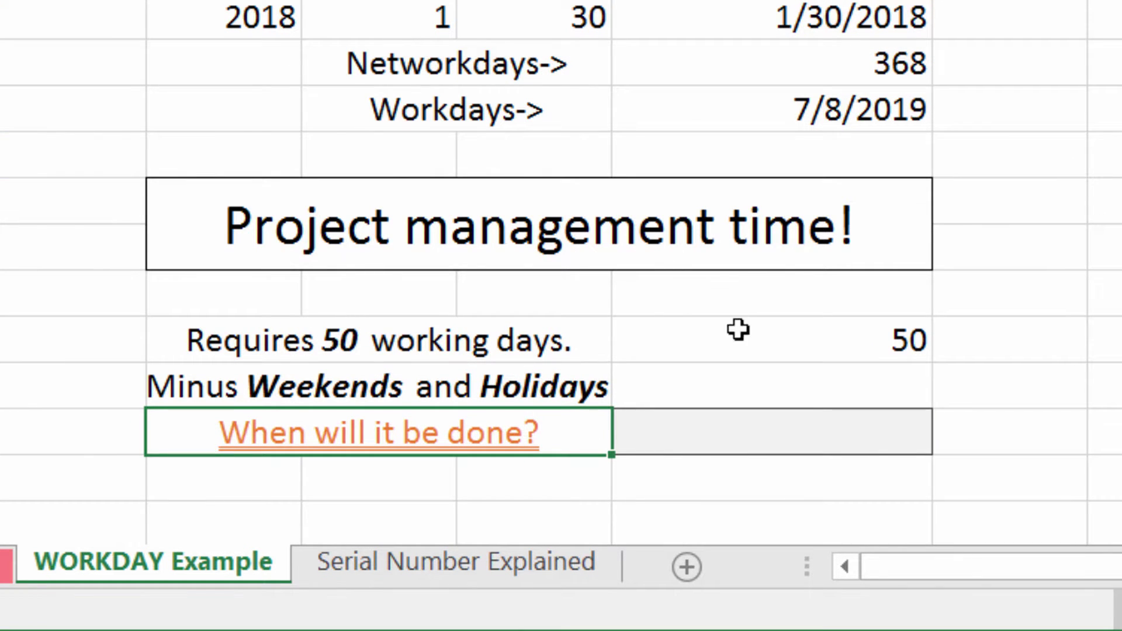
Enter =workday(today(),G10,B2:B11) in G12, using G10's 50 days and the B2:B11 holidays.
key(Right)
text(=)
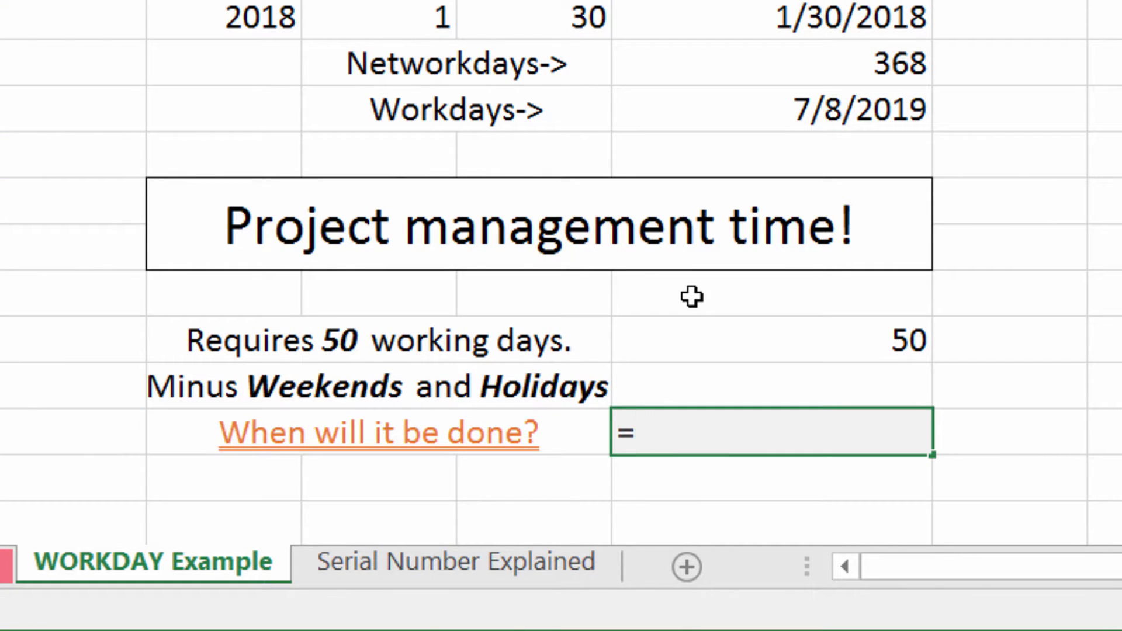
text(workday()
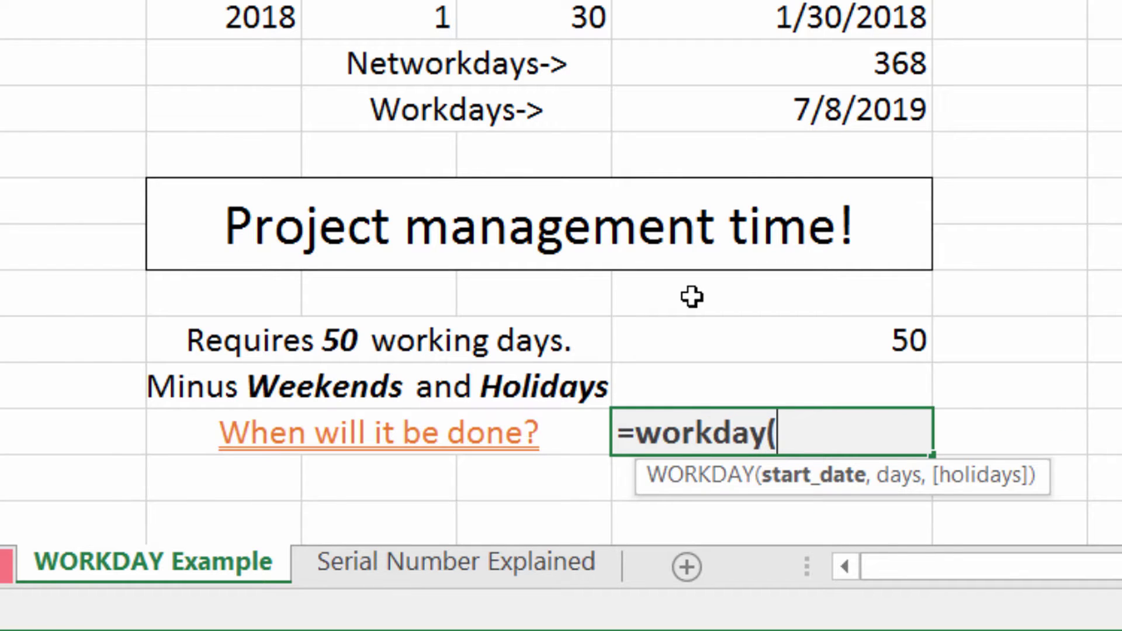
text(today)
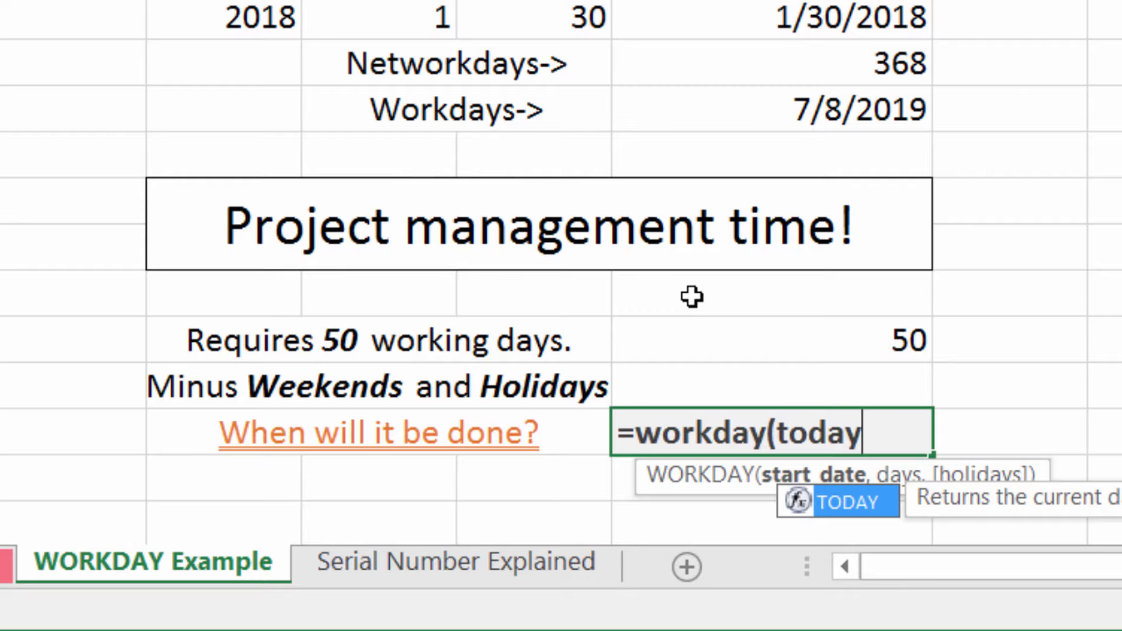
text((),)
click(692, 354)
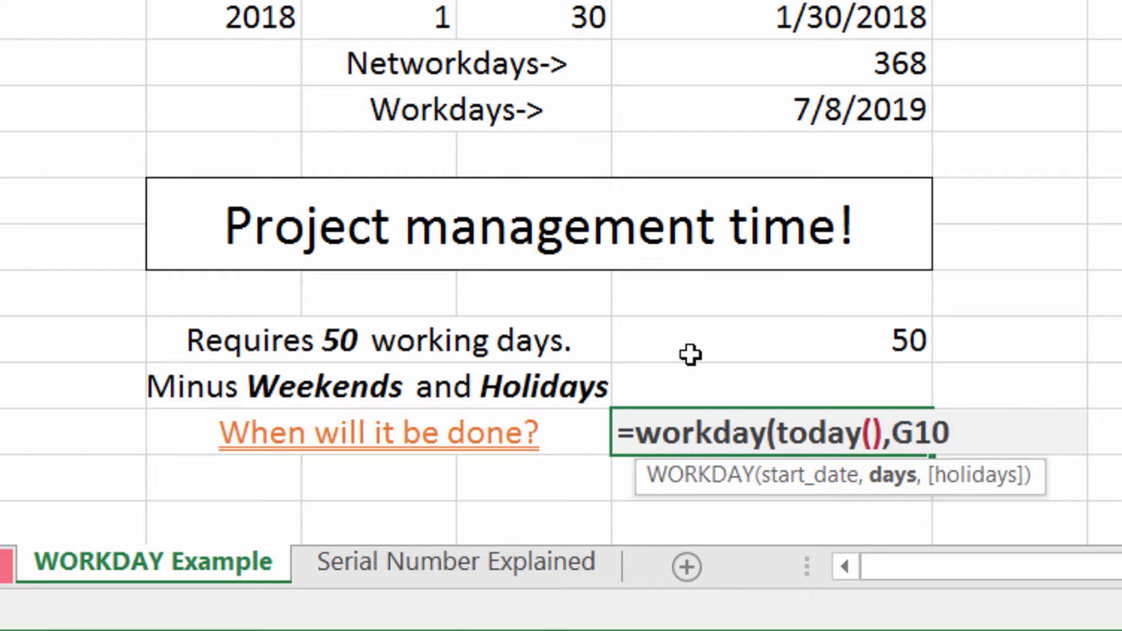
text(,)
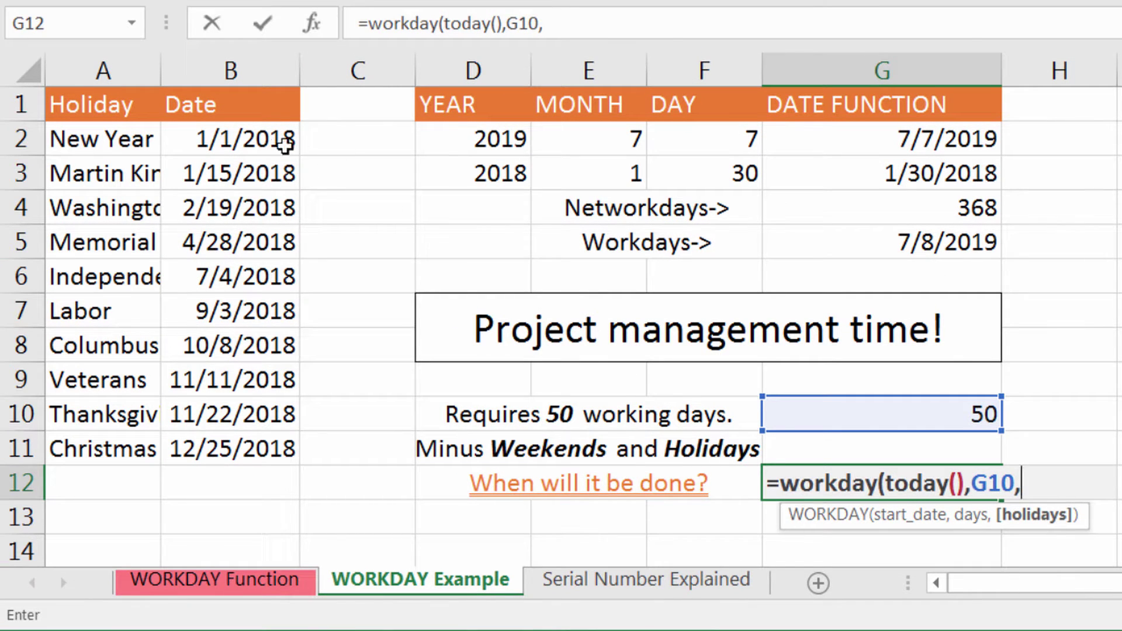
drag(262, 143, 262, 456)
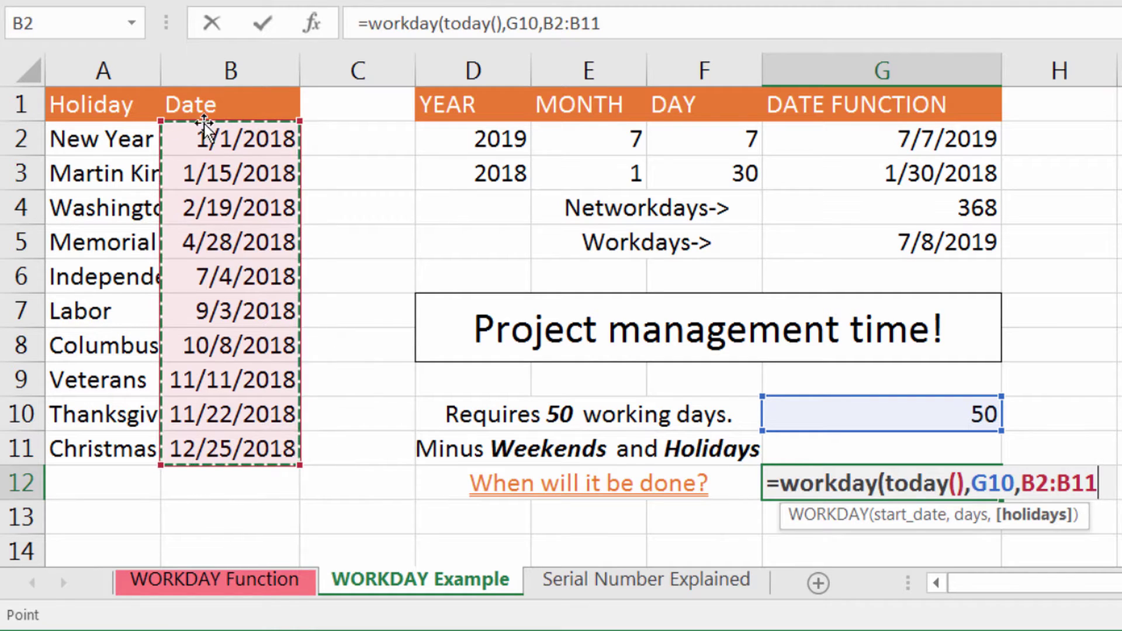
drag(95, 105, 262, 459)
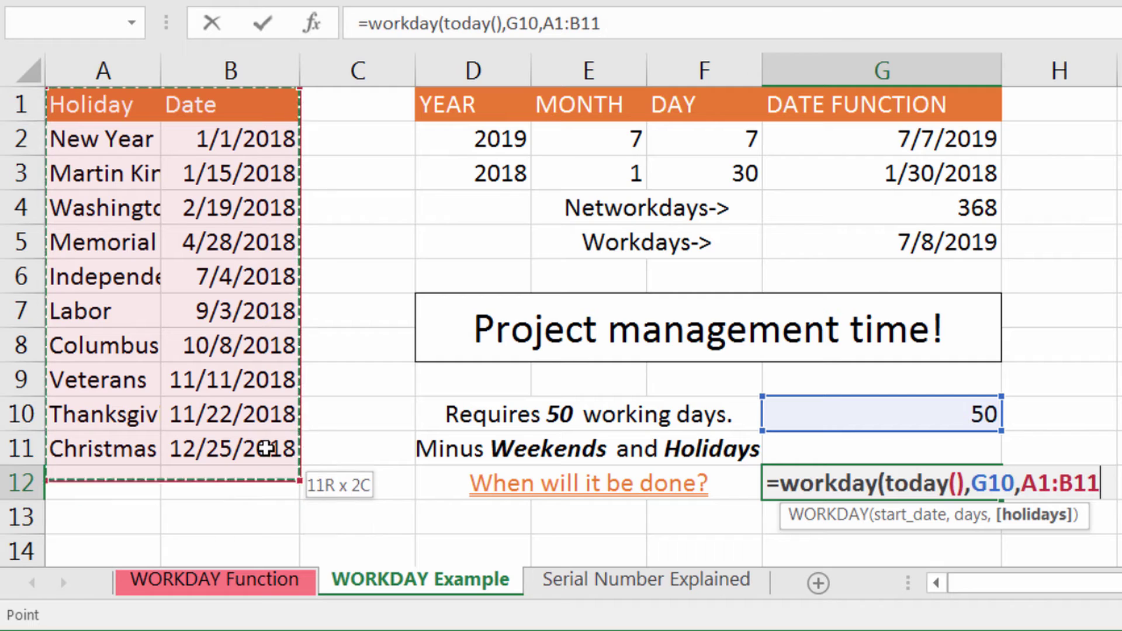
click(104, 140)
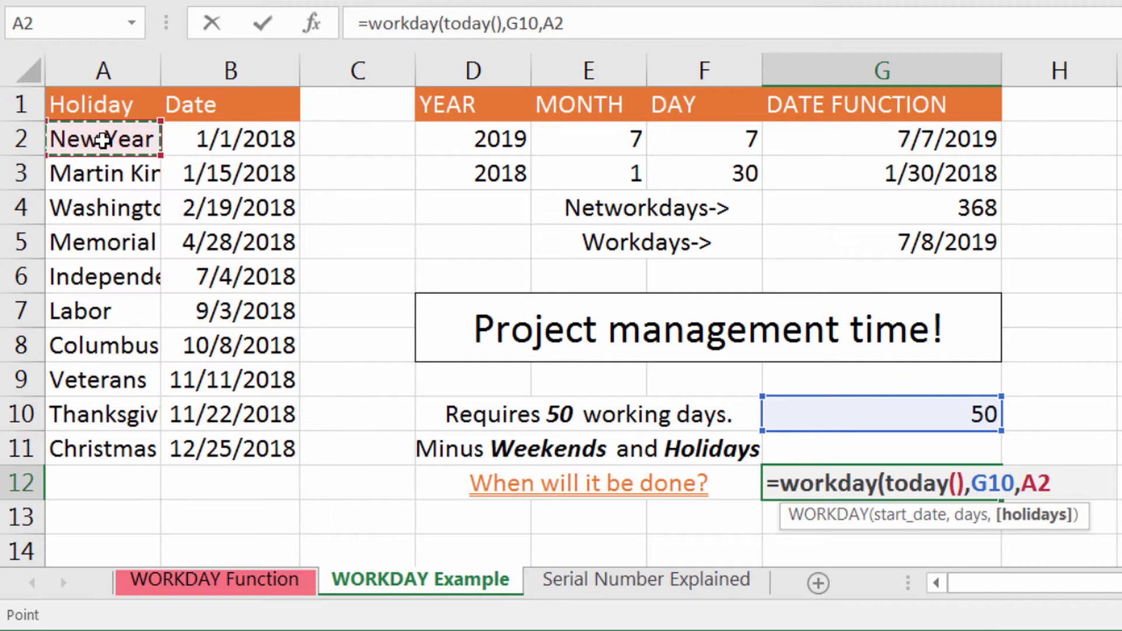
drag(252, 145, 237, 465)
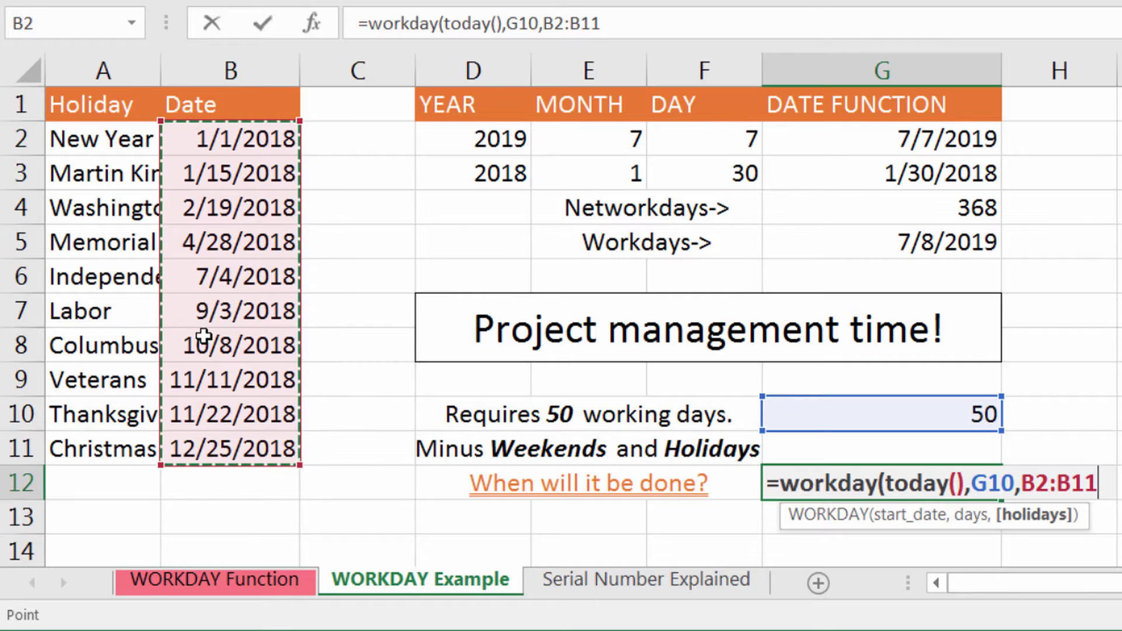
text())
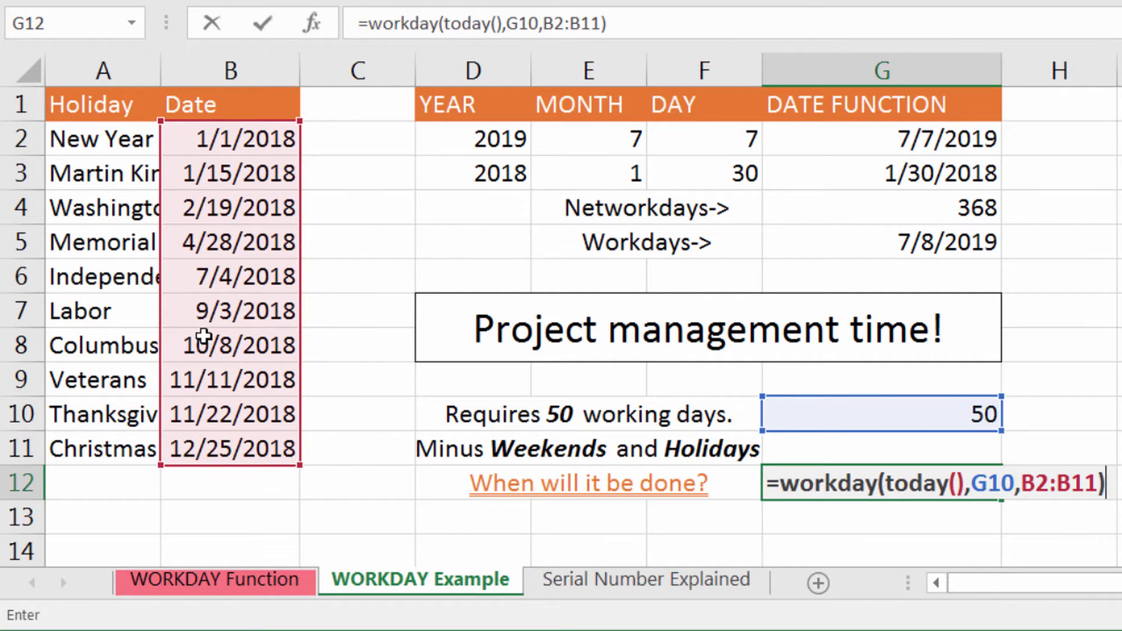
key(Return)
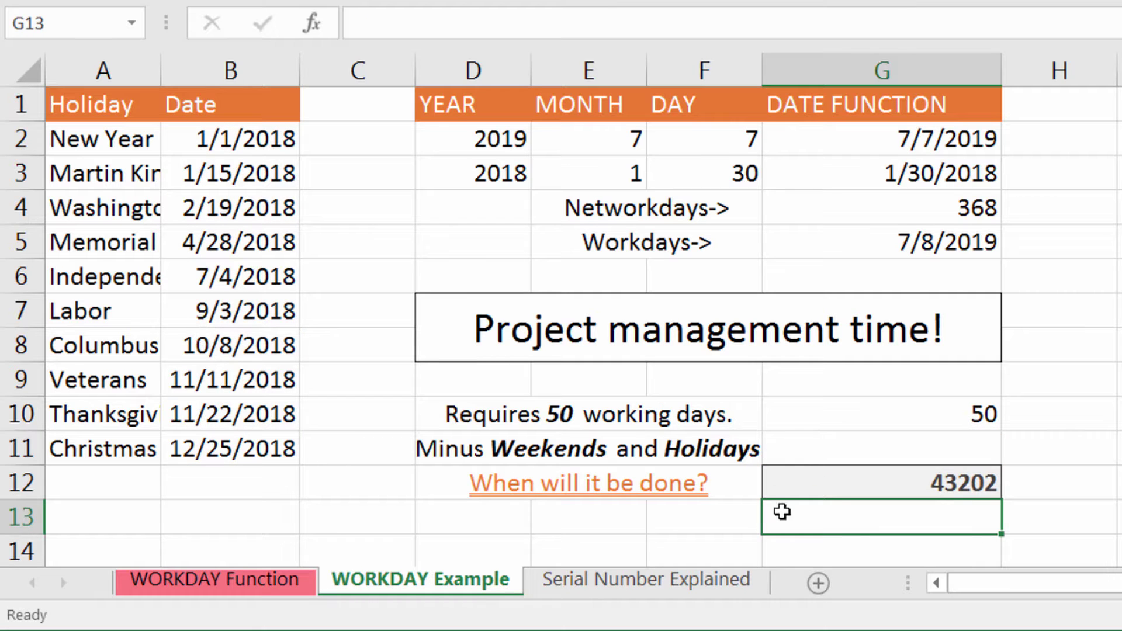
Format G12 as Short Date so the finish date reads 4/12/2018.
click(848, 478)
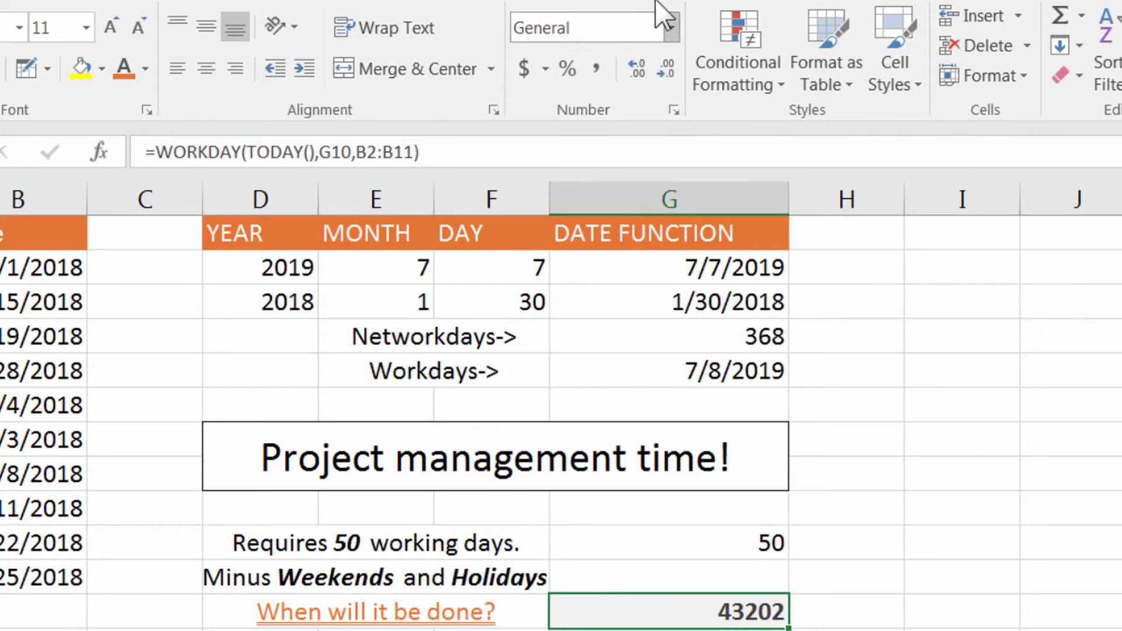
click(671, 26)
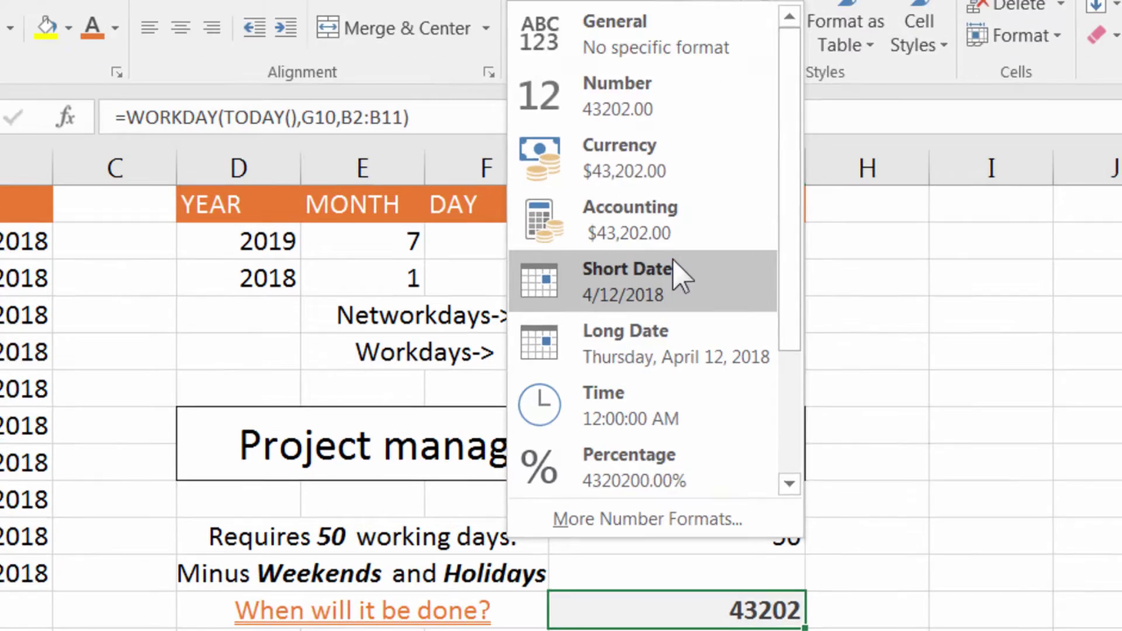
click(665, 285)
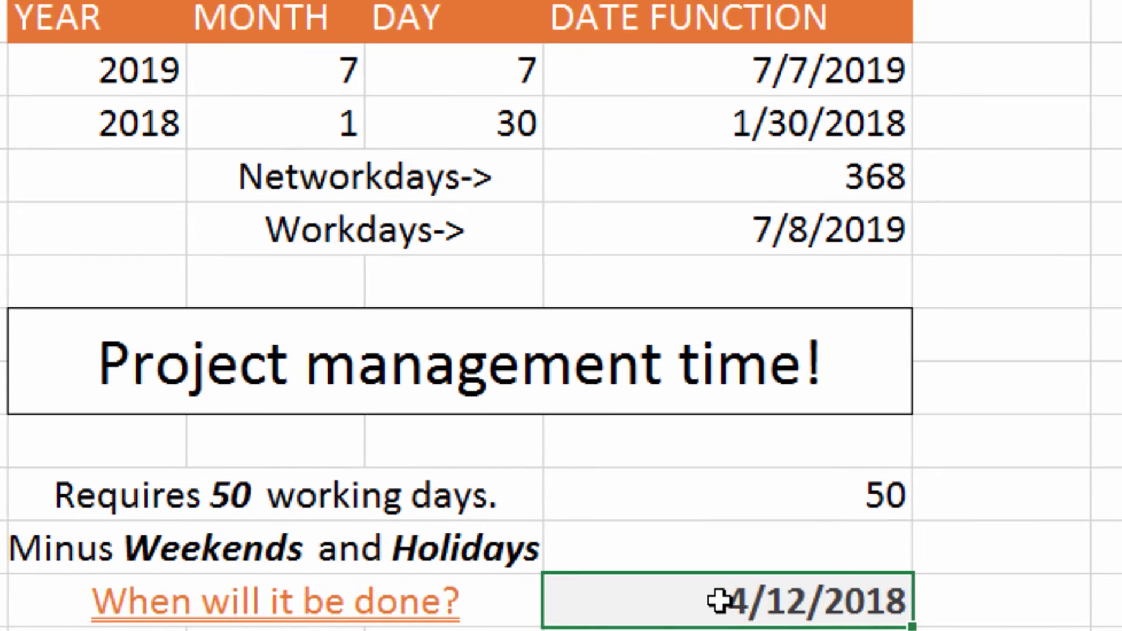
Remove the holidays argument so G12 reads =WORKDAY(TODAY(),G10).
double_click(682, 606)
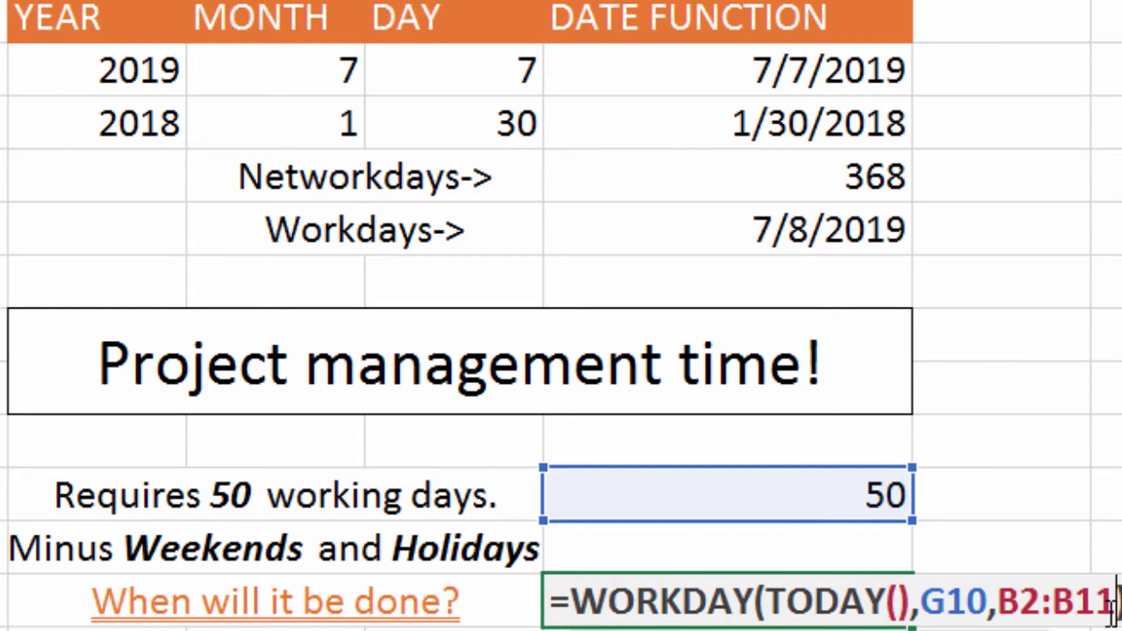
key(BackSpace)
key(BackSpace)
key(BackSpace)
key(BackSpace)
key(BackSpace)
key(BackSpace)
key(BackSpace)
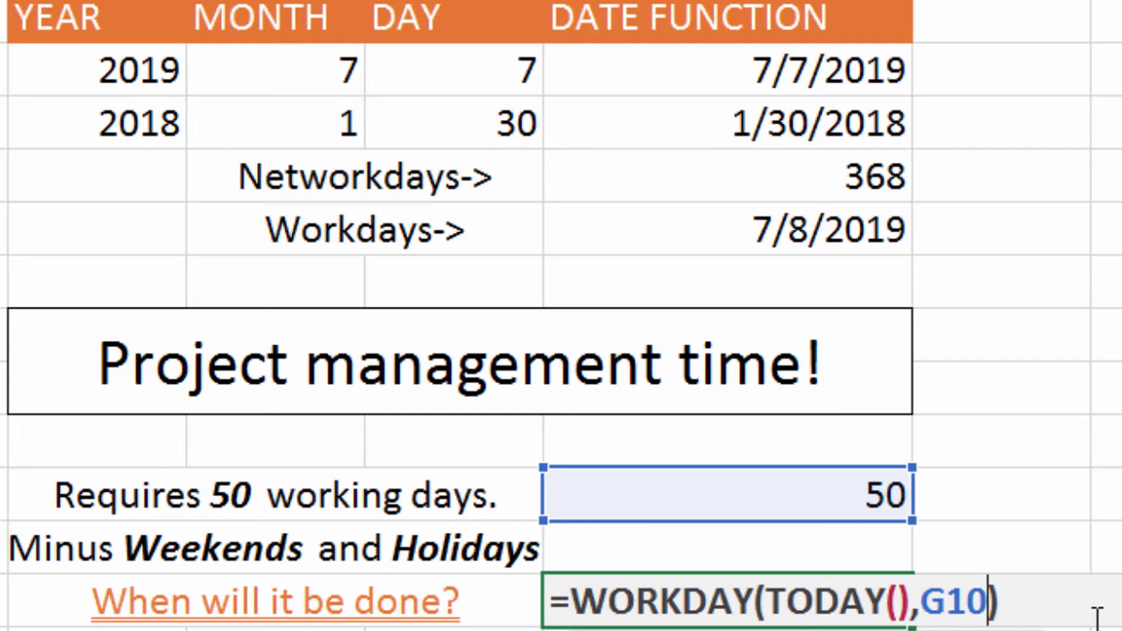
key(Return)
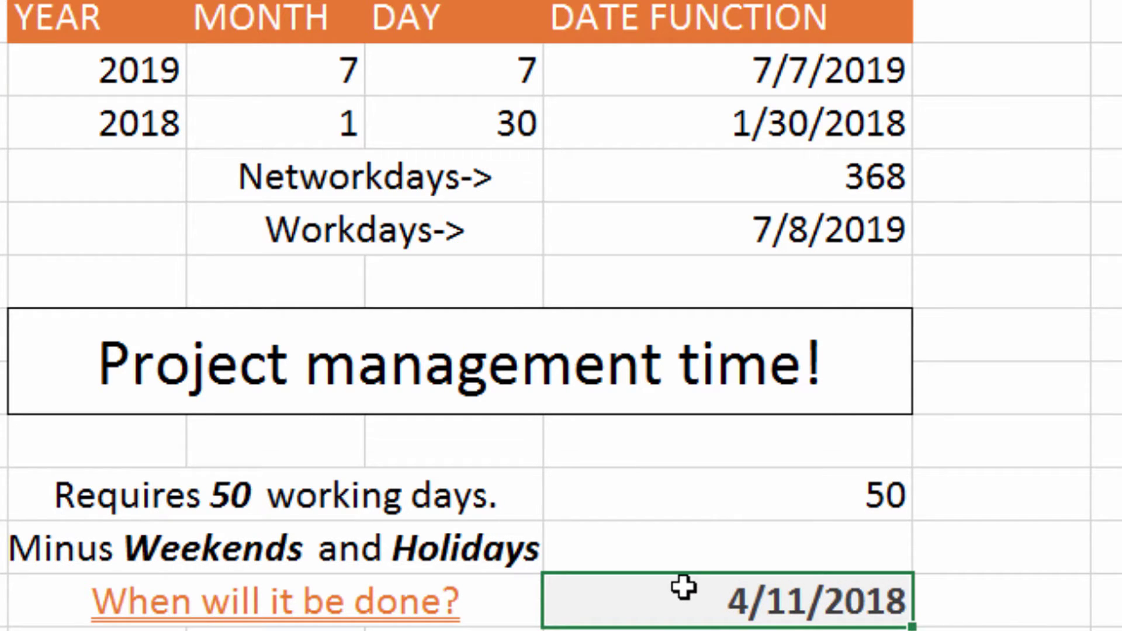
Clear all the holiday dates in B2:B11, starting with the 10/8/2018 Columbus date.
click(169, 375)
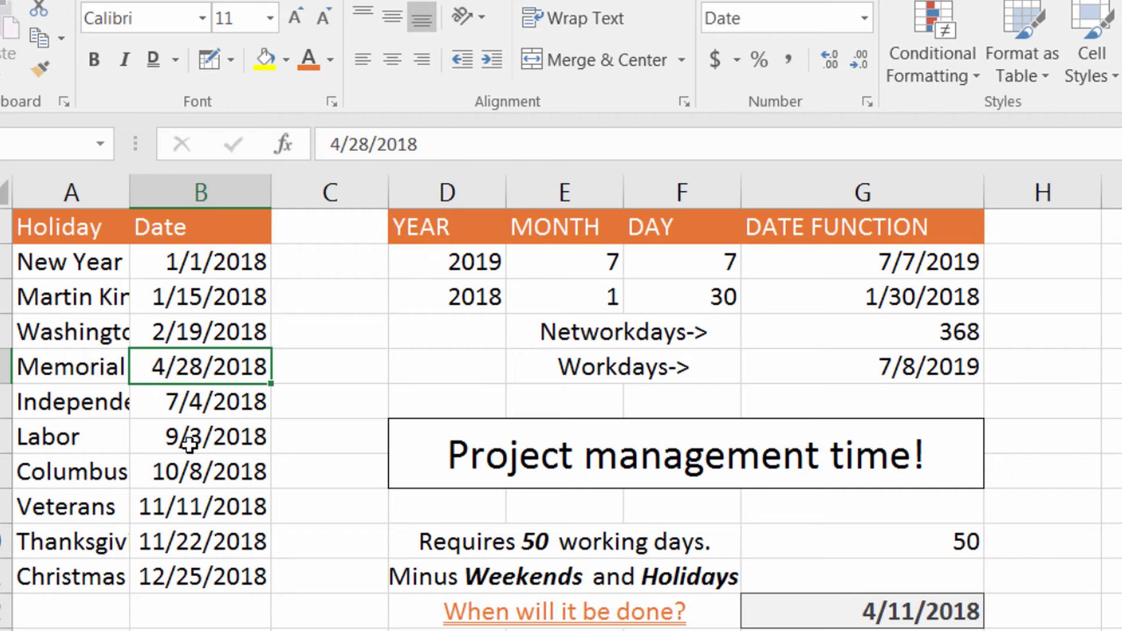
click(207, 468)
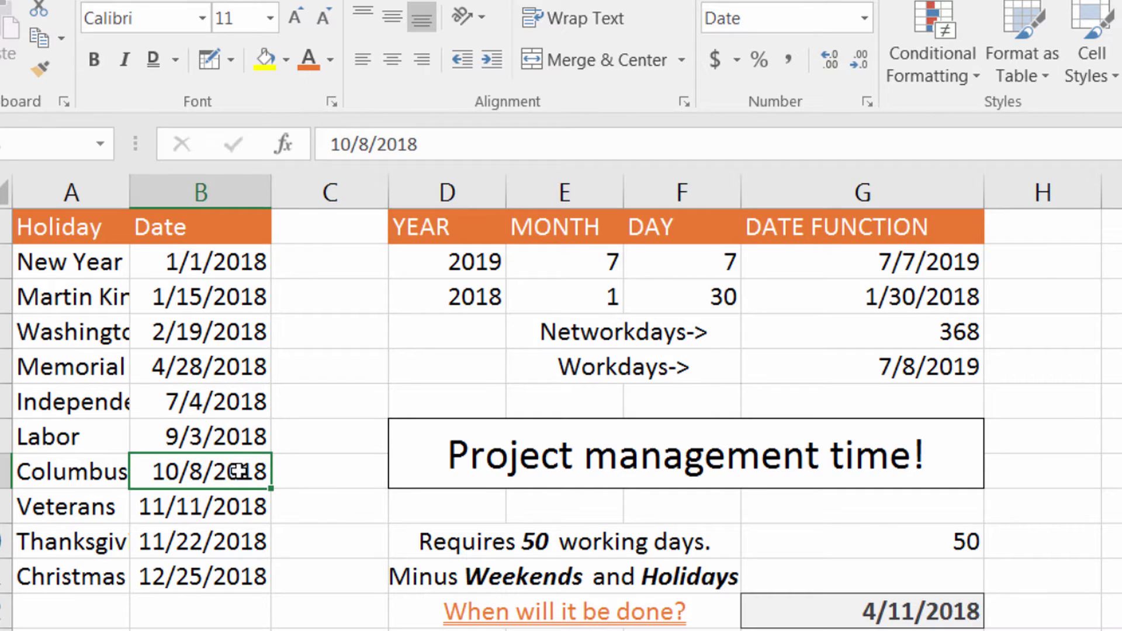
key(Delete)
click(840, 578)
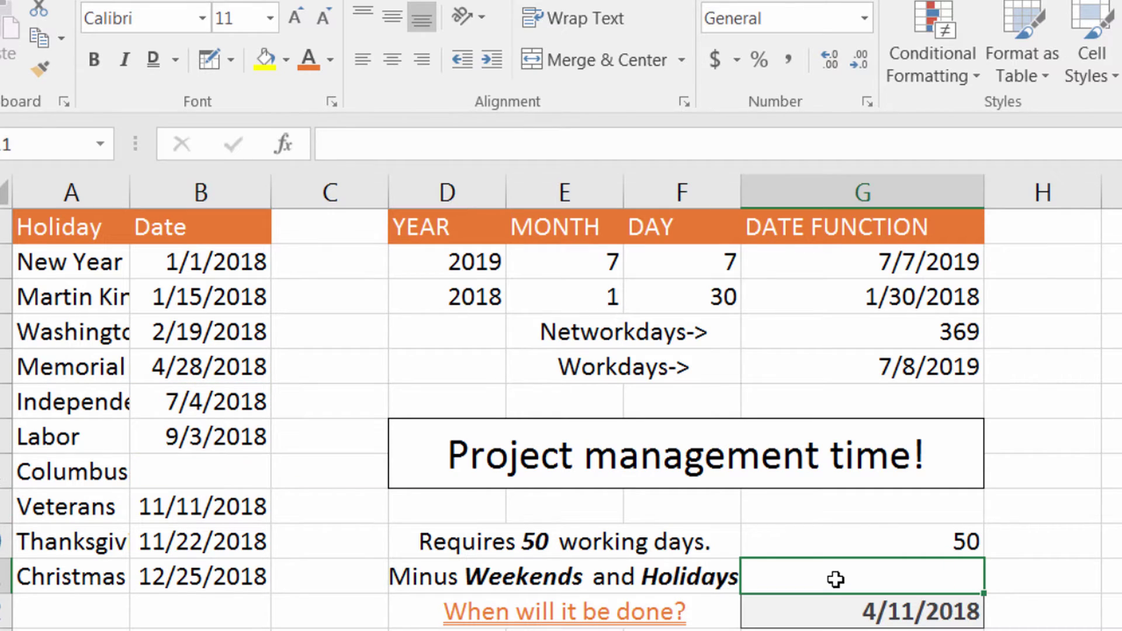
click(846, 612)
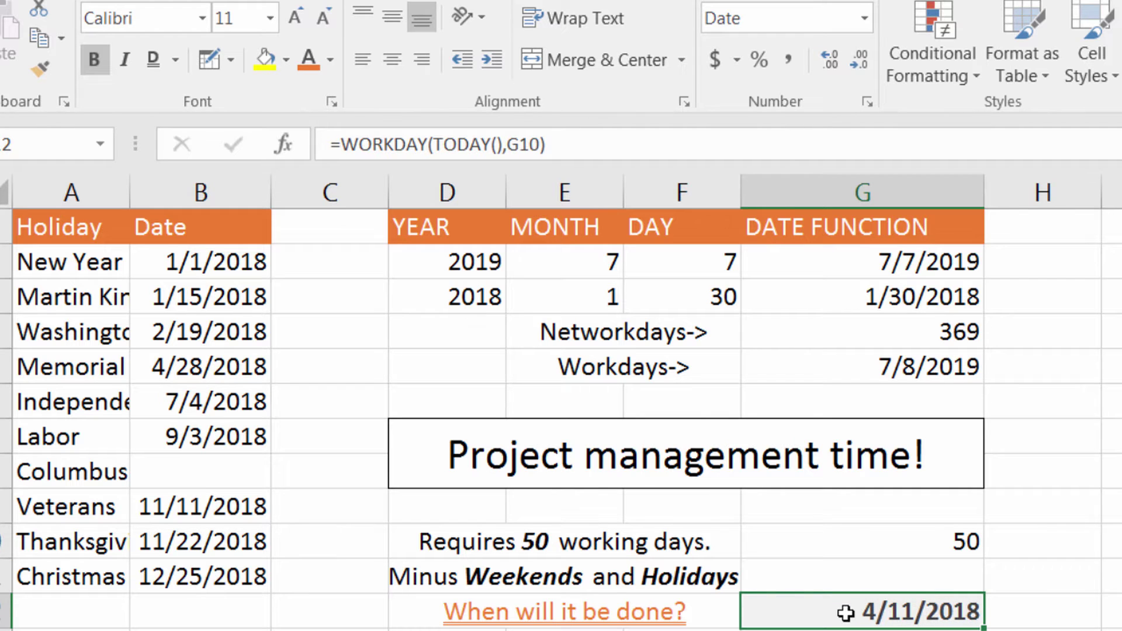
drag(229, 576, 231, 252)
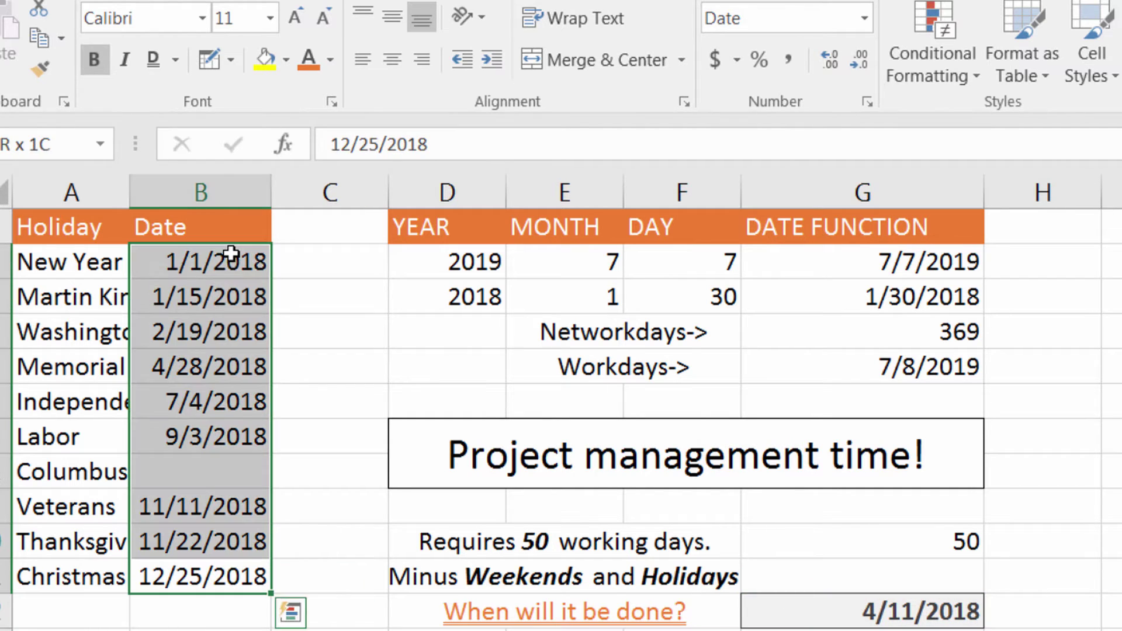
key(Delete)
click(295, 313)
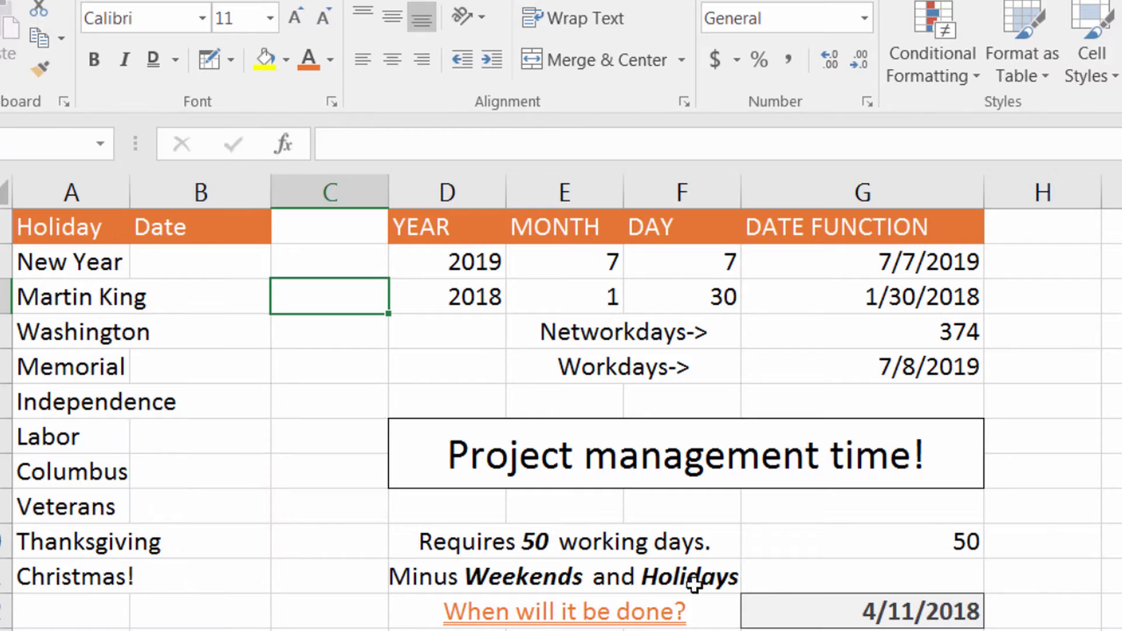
double_click(785, 605)
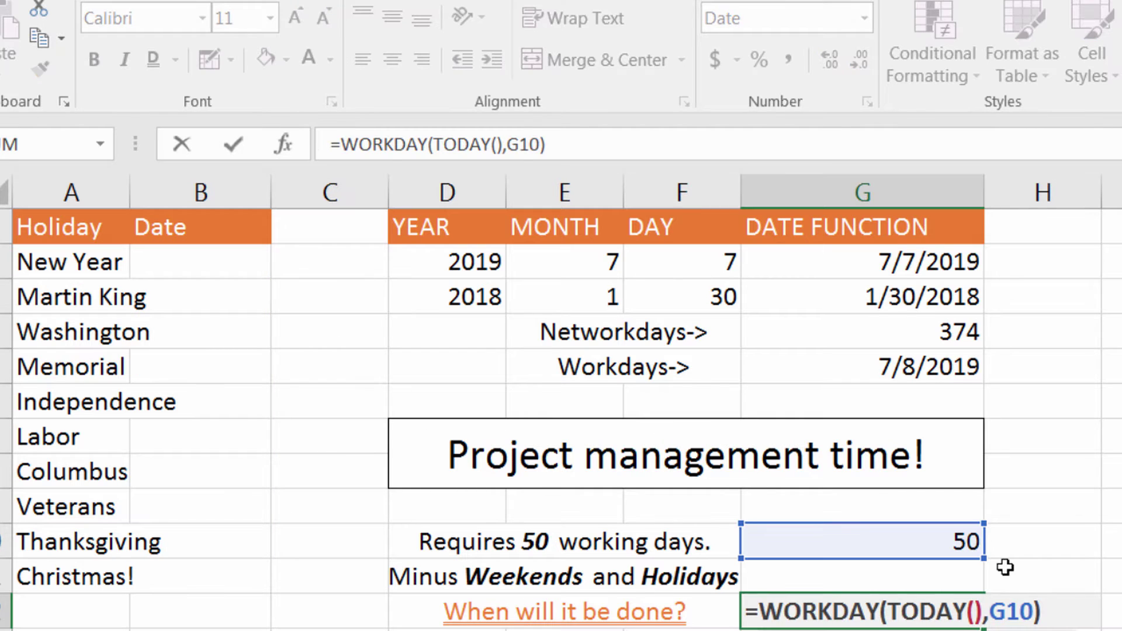
Add B2:B11 back as holidays so G12 reads =WORKDAY(TODAY(),G10,B2:B11).
text(,)
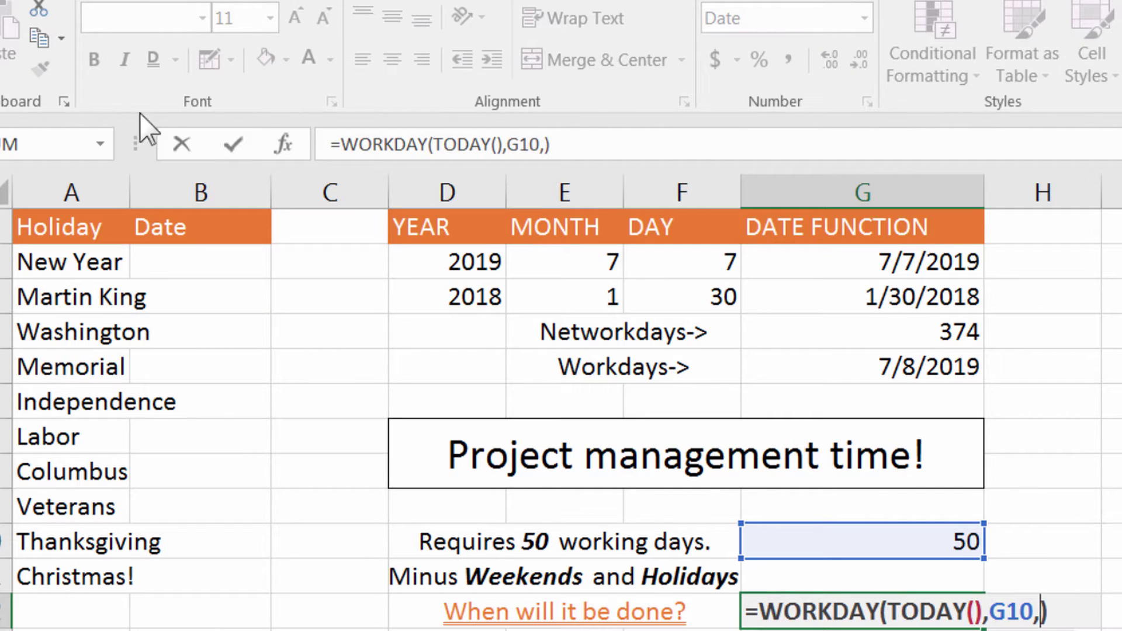
drag(195, 254, 200, 584)
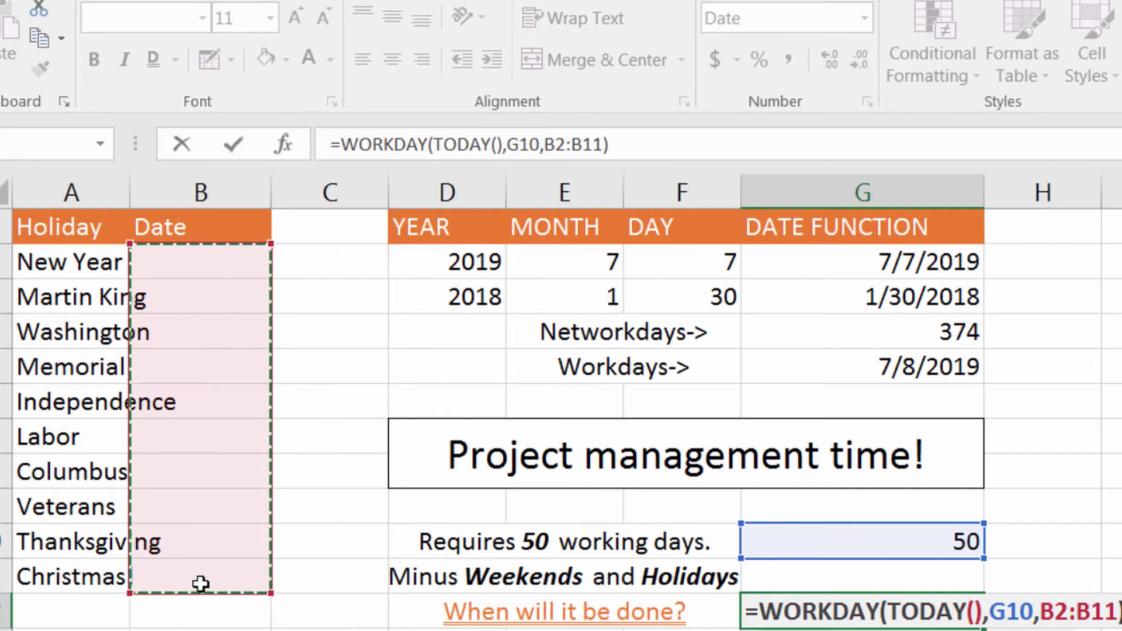
key(Return)
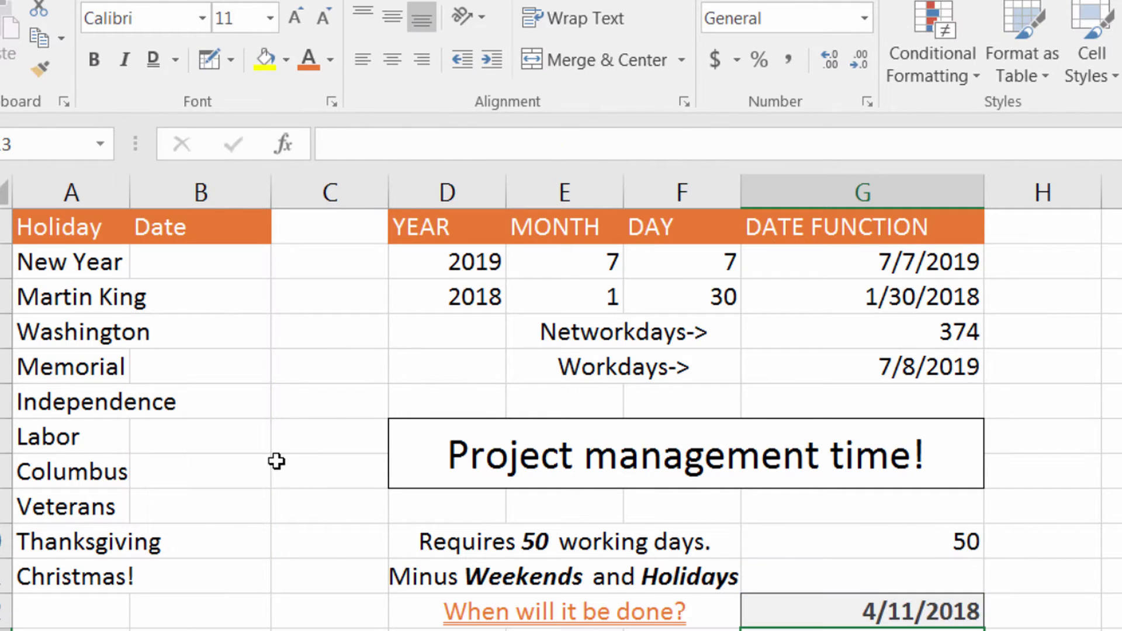
Enter 02/14/2018 as the first holiday date in B2.
drag(233, 275, 237, 578)
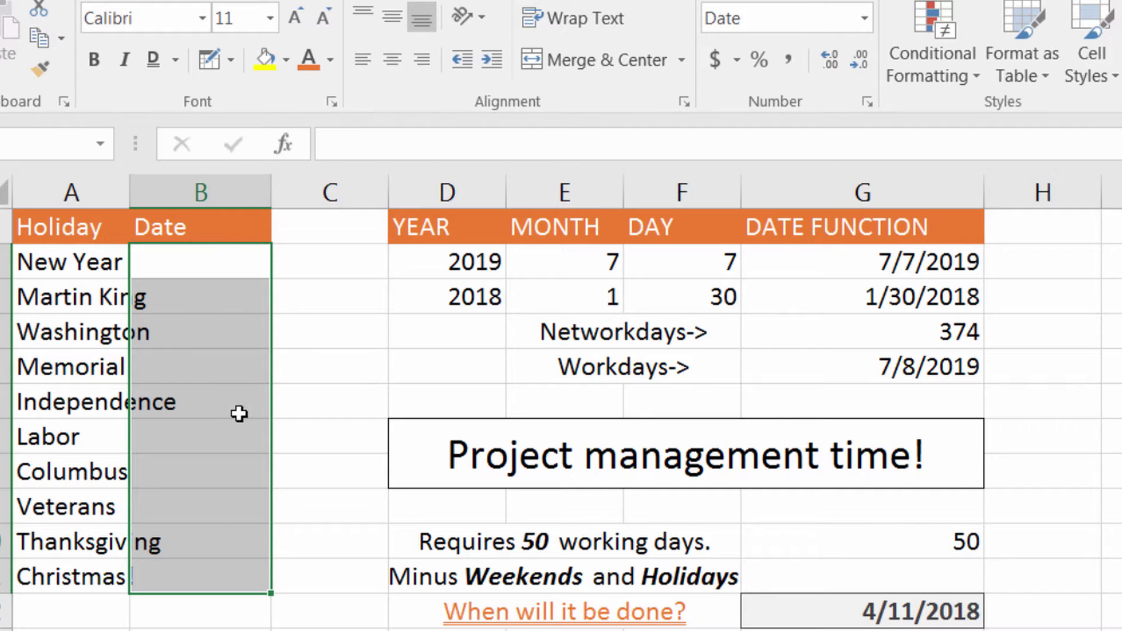
click(235, 277)
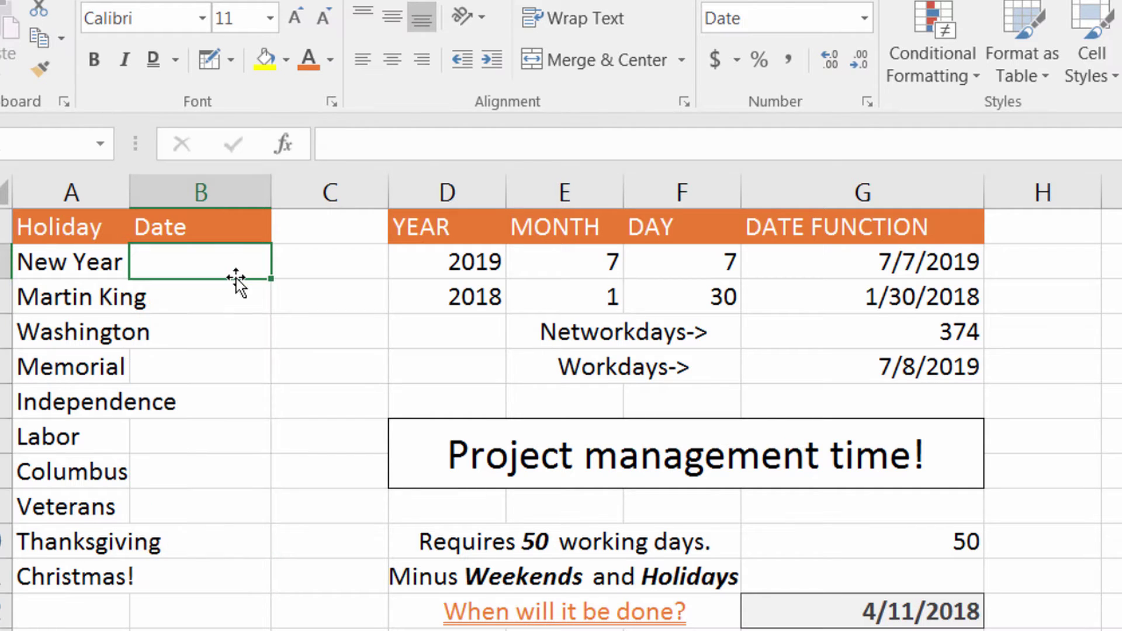
text(")
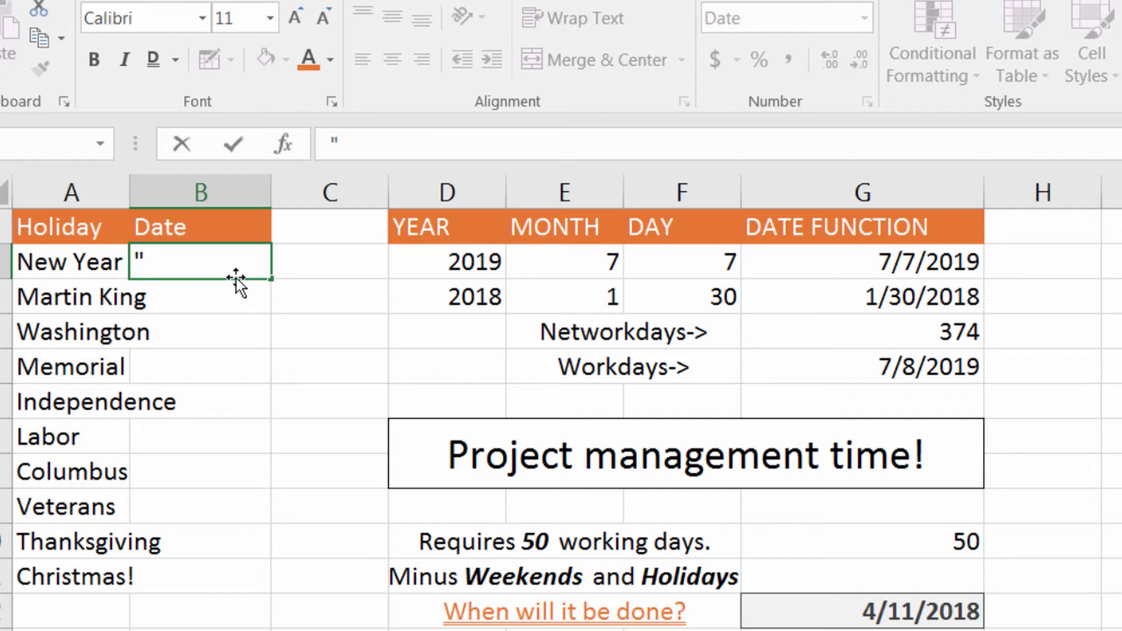
key(BackSpace)
text(02/11)
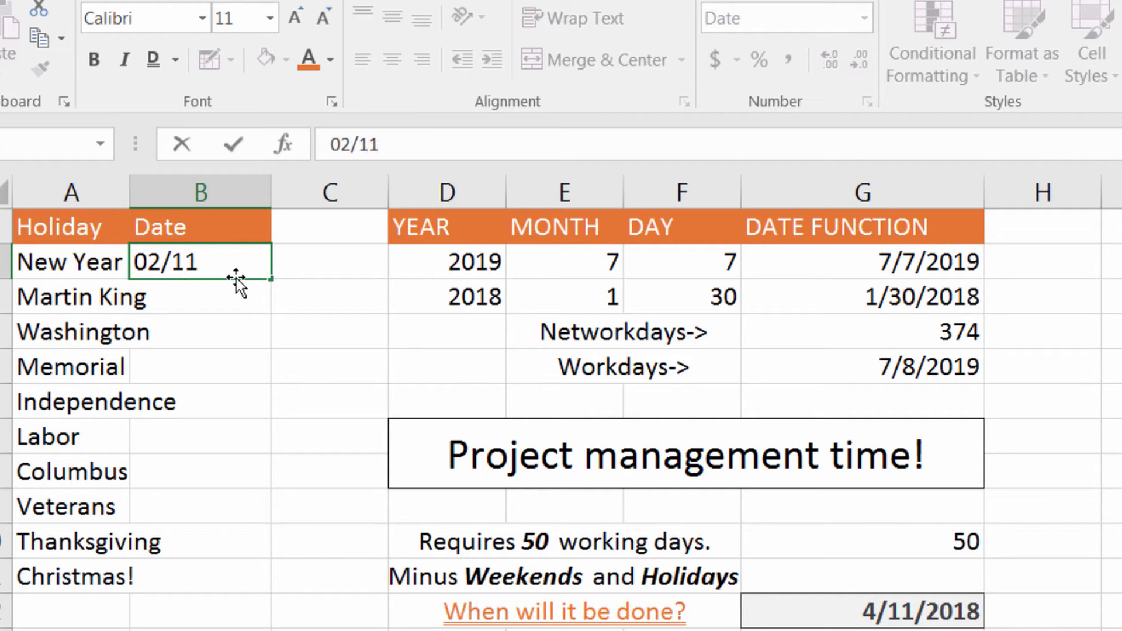
key(BackSpace)
text(4/2018)
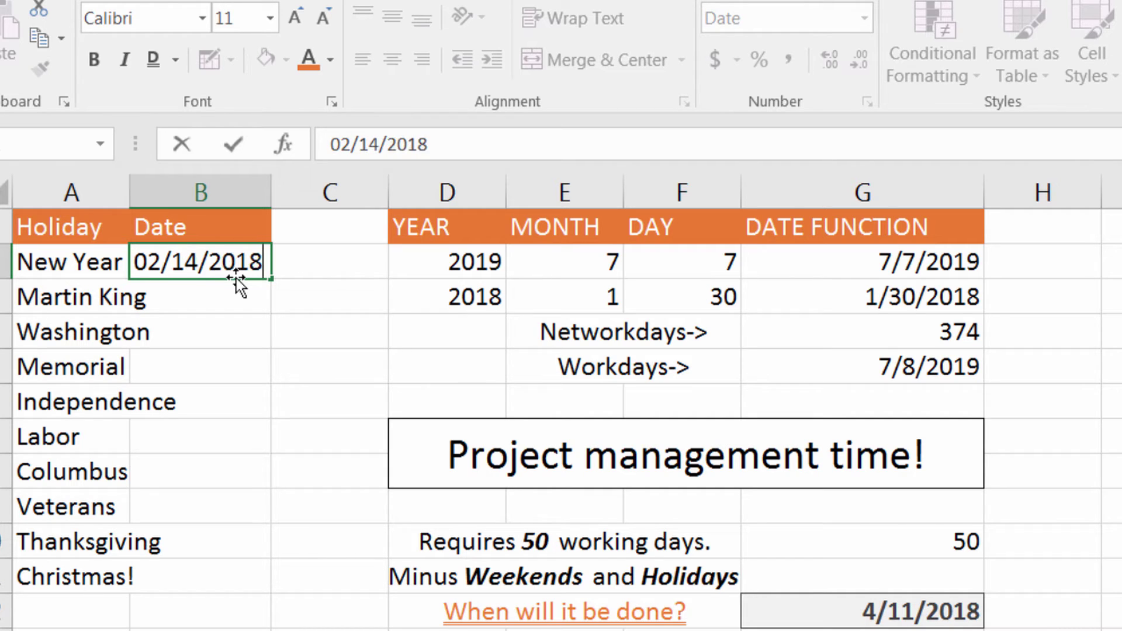
key(Return)
click(814, 599)
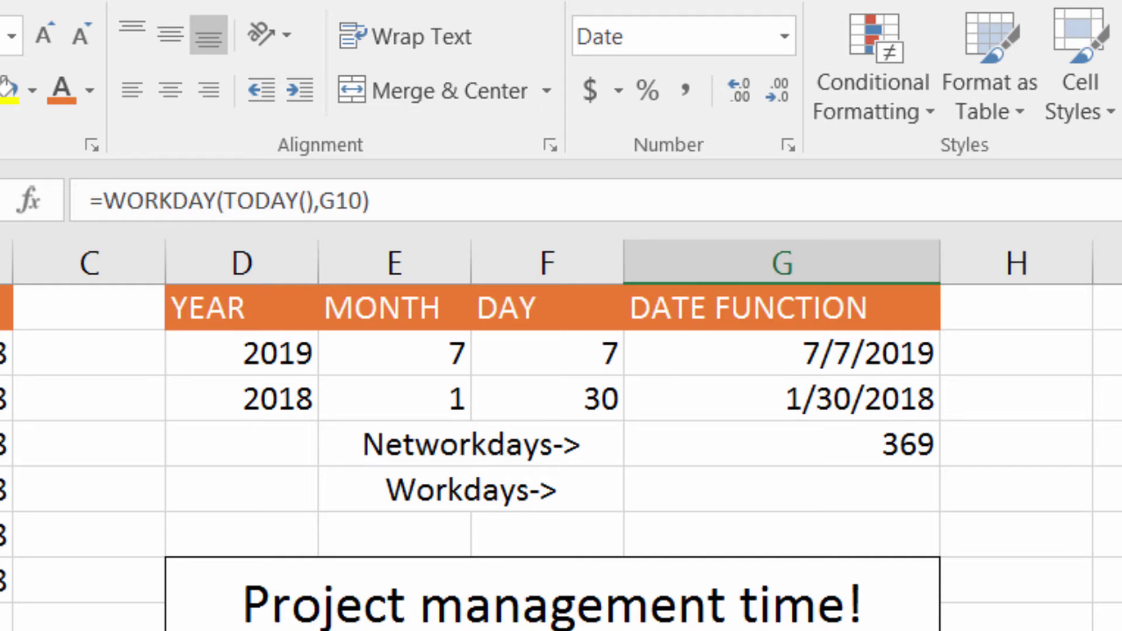
key(F2)
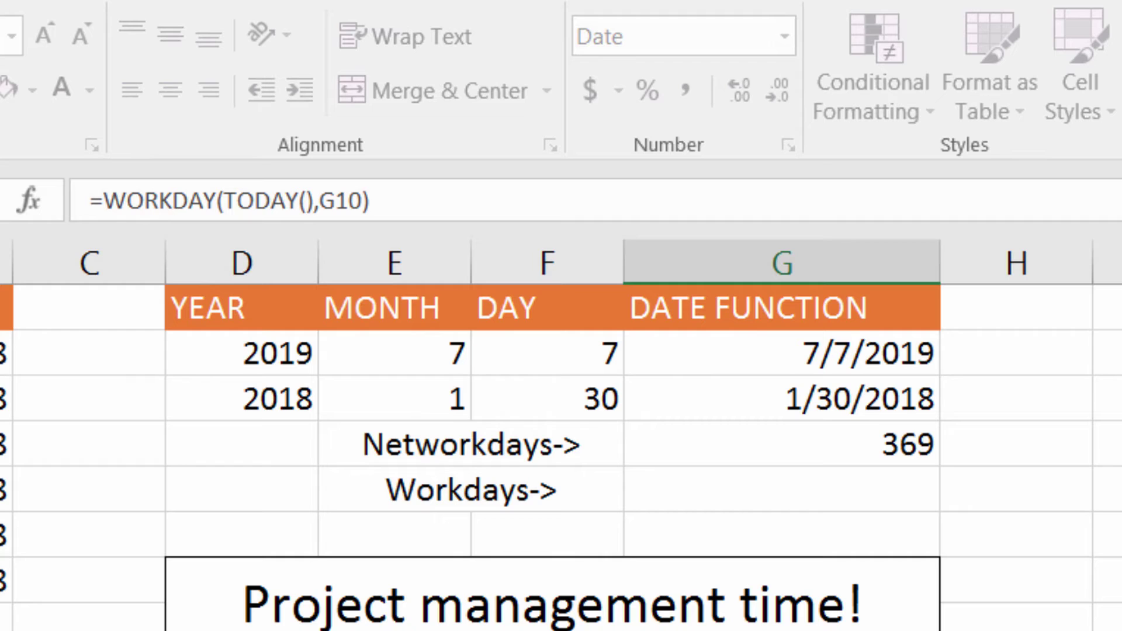
click(764, 507)
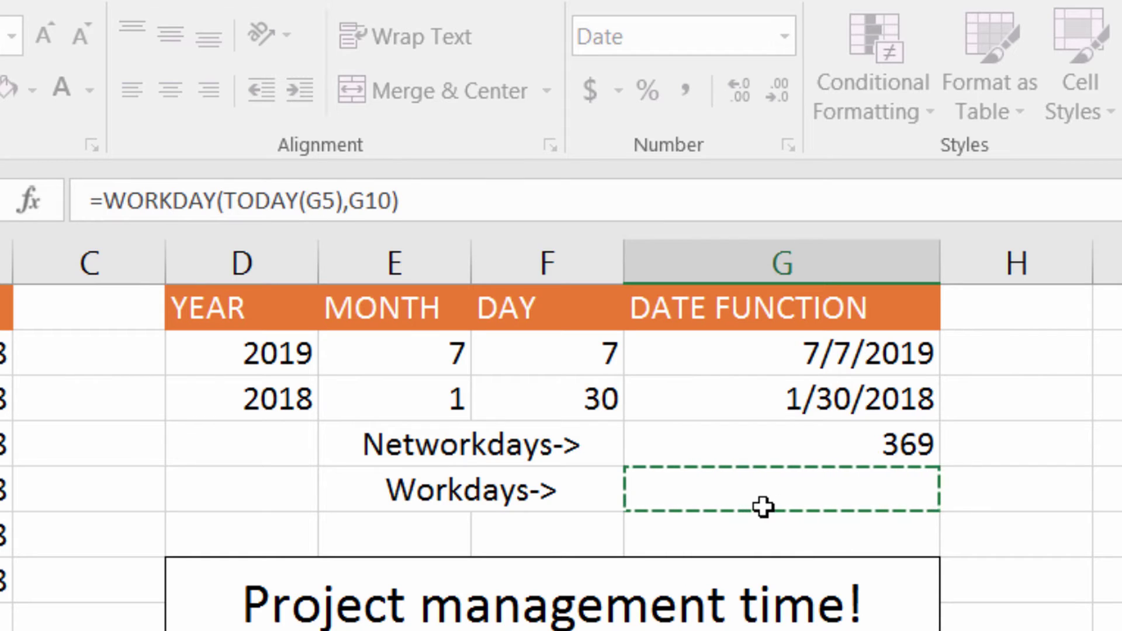
key(Escape)
click(779, 483)
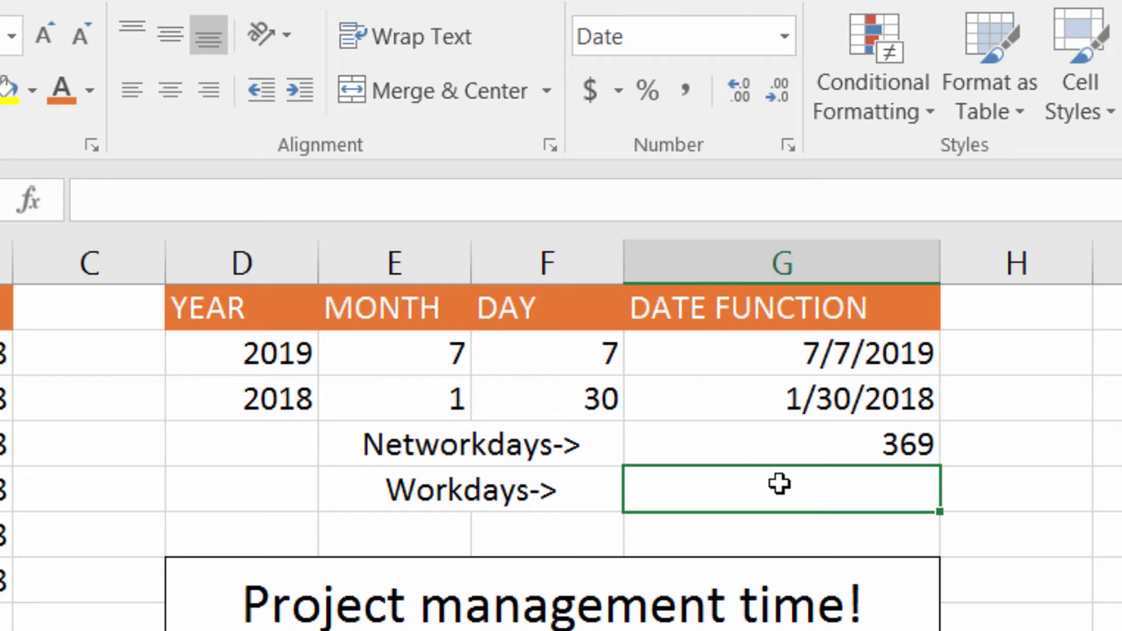
text(=)
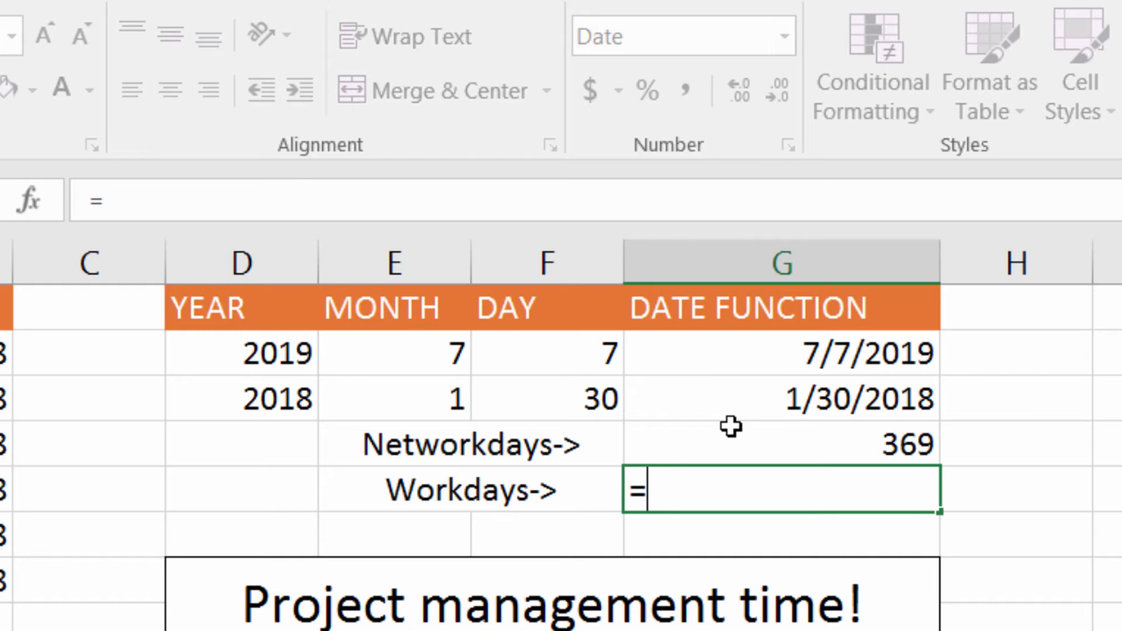
click(730, 458)
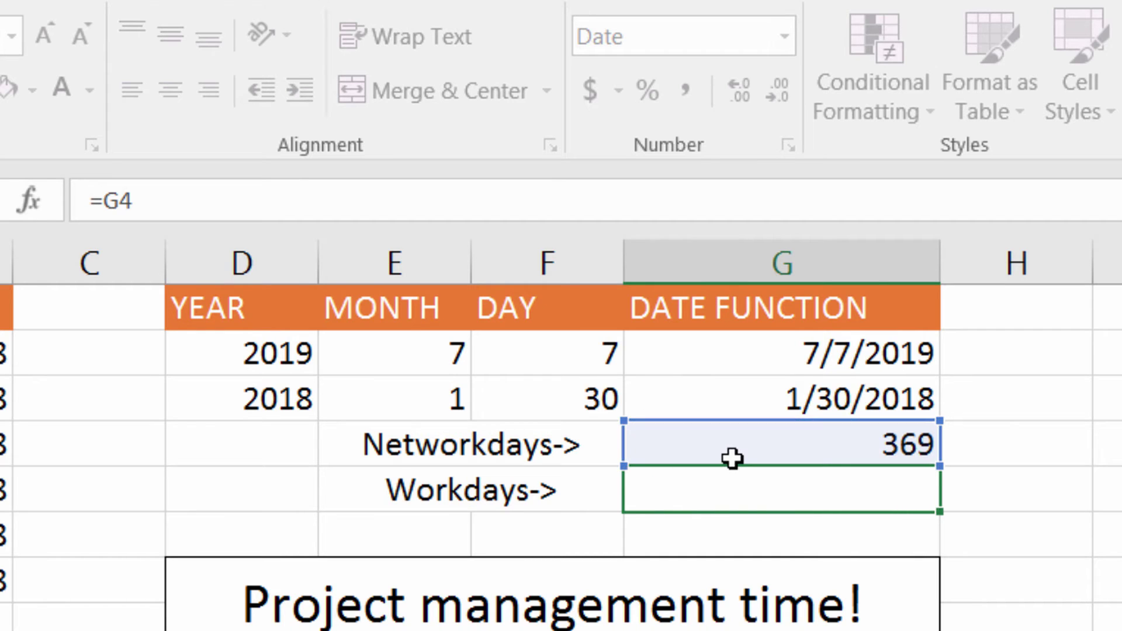
key(Escape)
double_click(732, 458)
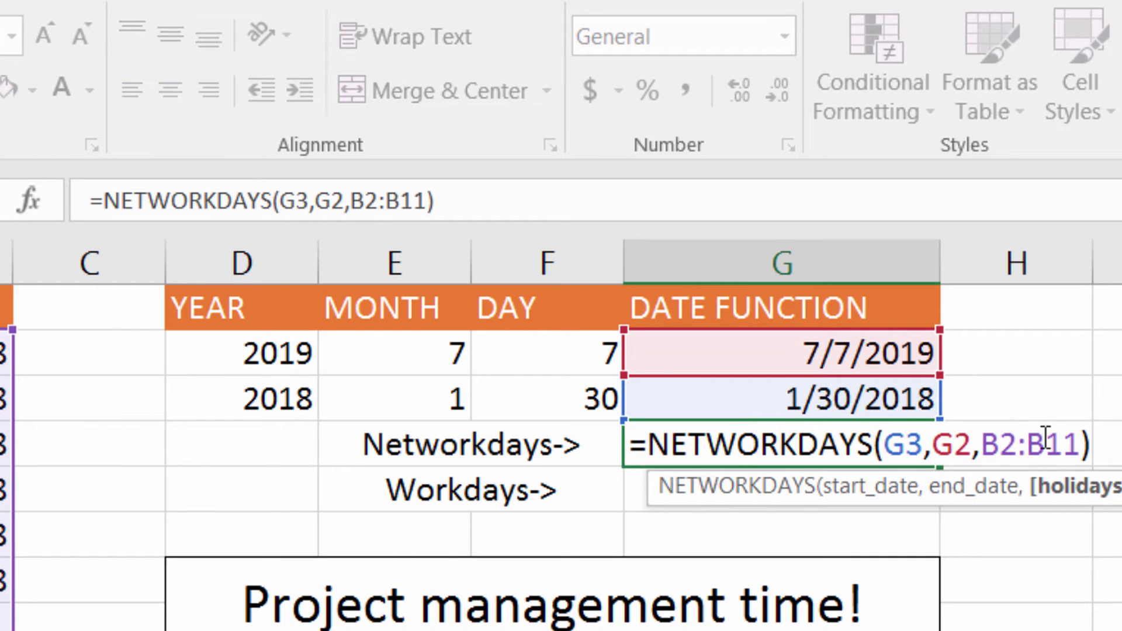
click(733, 528)
click(708, 497)
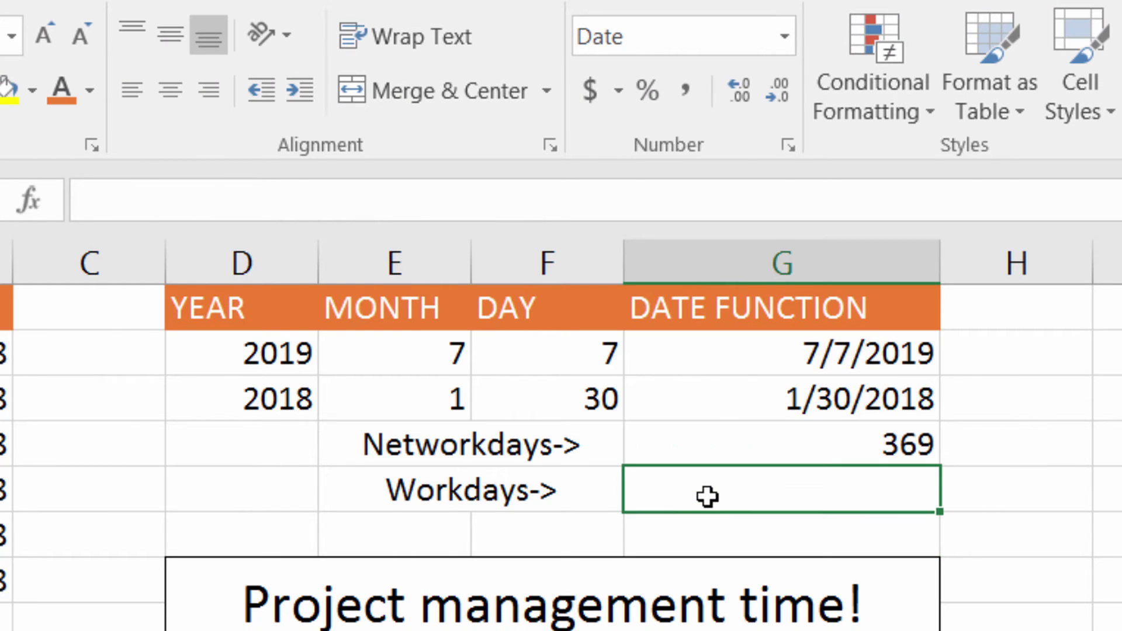
Enter =WORKDAY(G3,G4,B2:B11) in G5 so the Workdays result is 7/8/2019.
text(=wor)
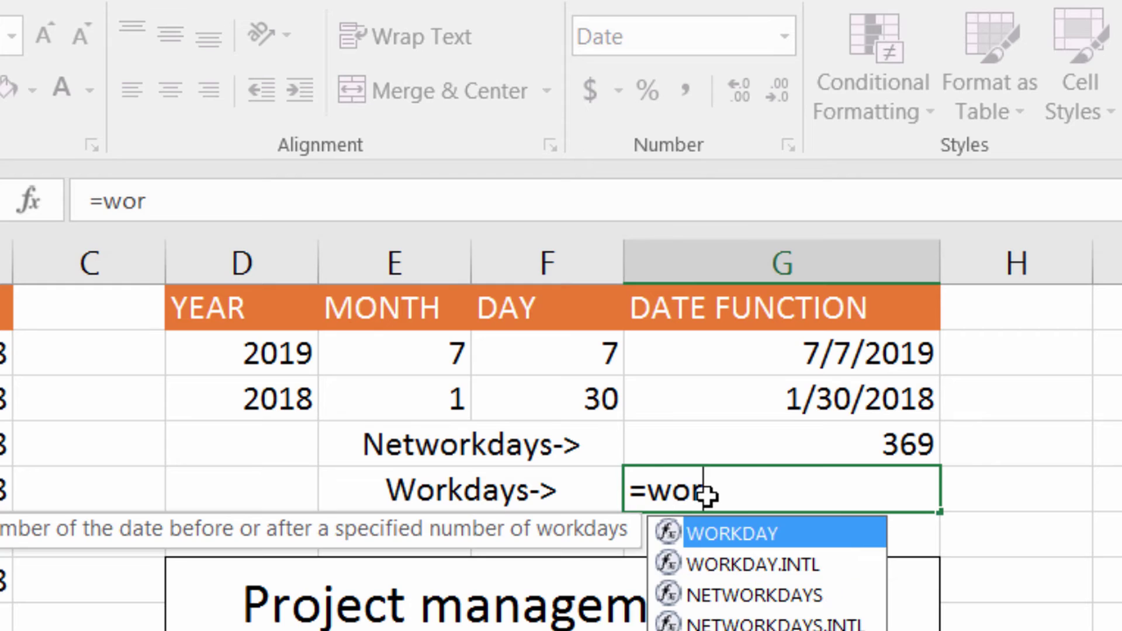
text(kday()
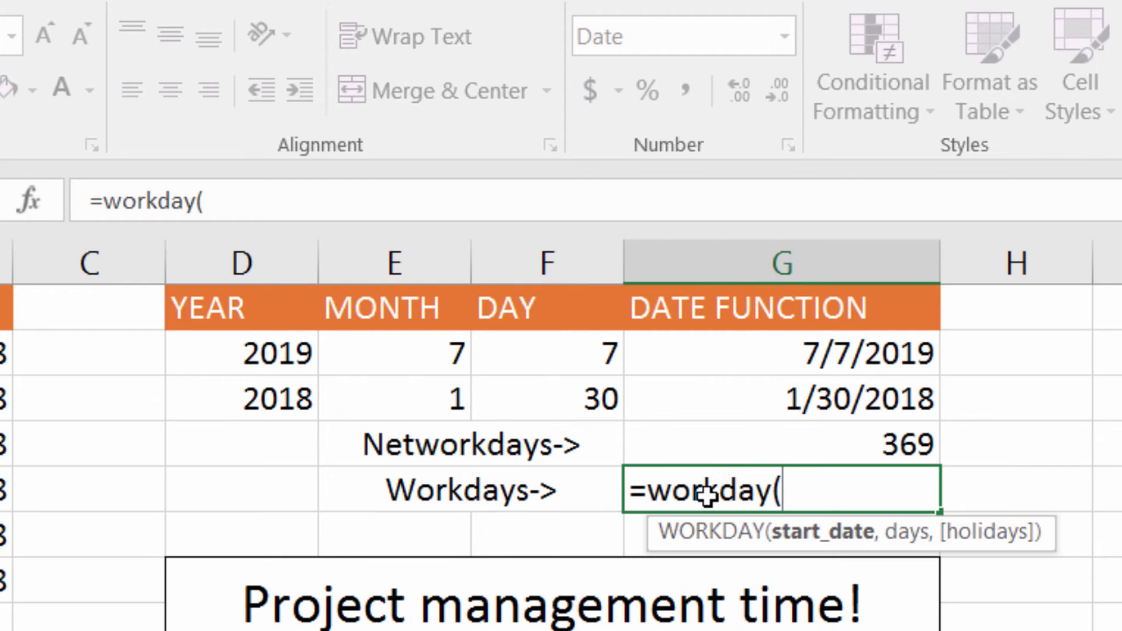
click(741, 403)
text(,)
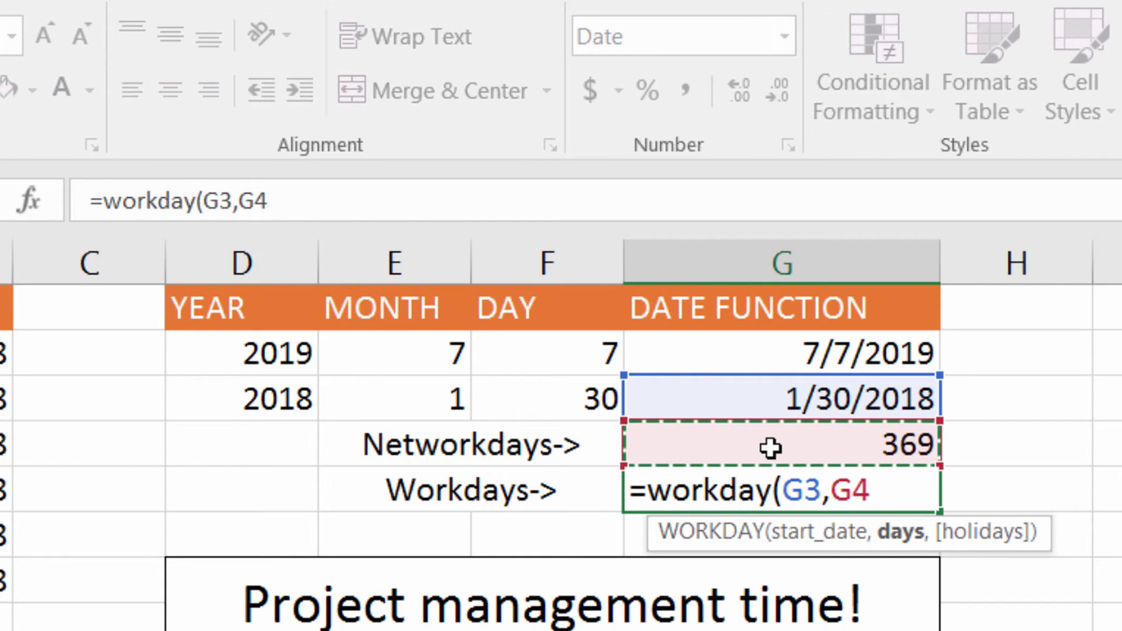
text(,)
drag(6, 353, 5, 630)
key(Return)
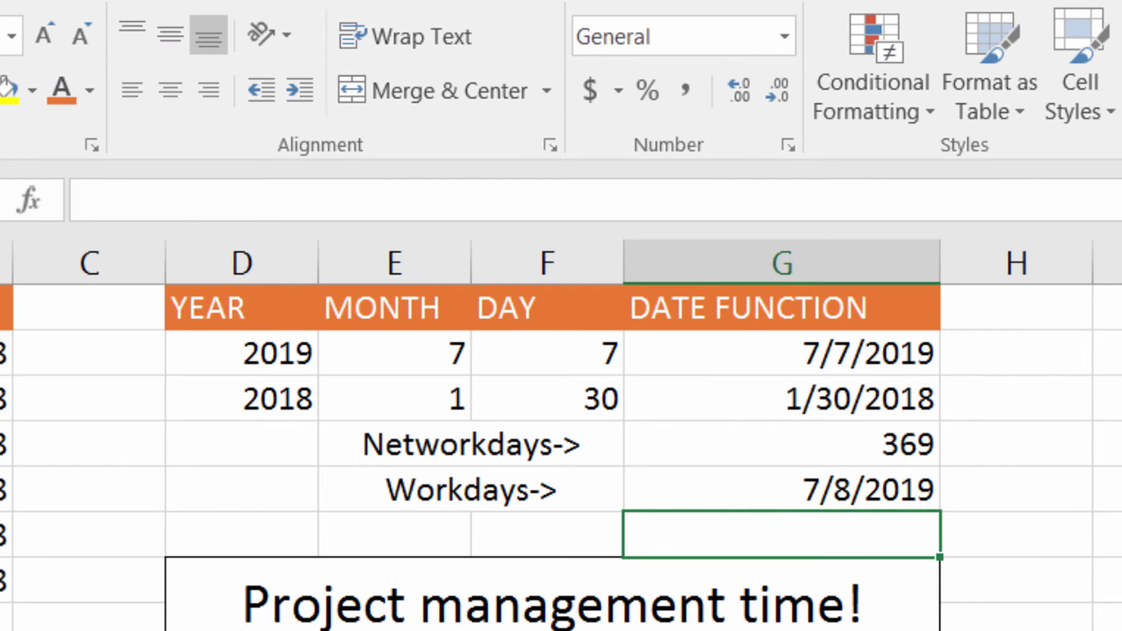
click(788, 497)
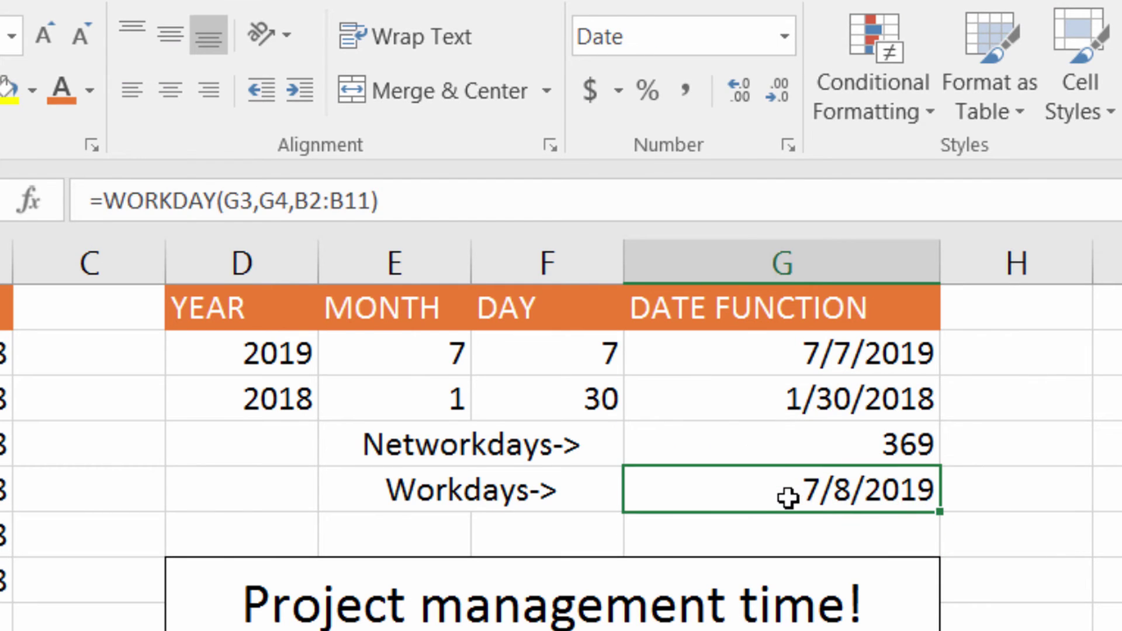
click(707, 369)
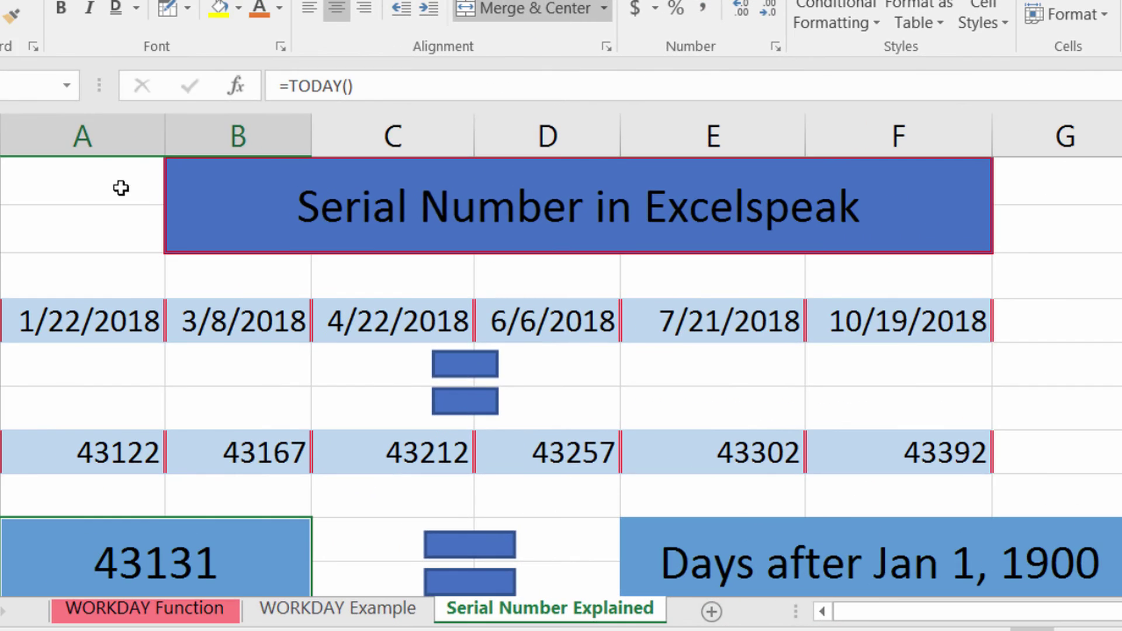
Shorten the title row to height 12.60, then inspect the 1/22/2018 date and serial-number label.
drag(1, 206, 2, 194)
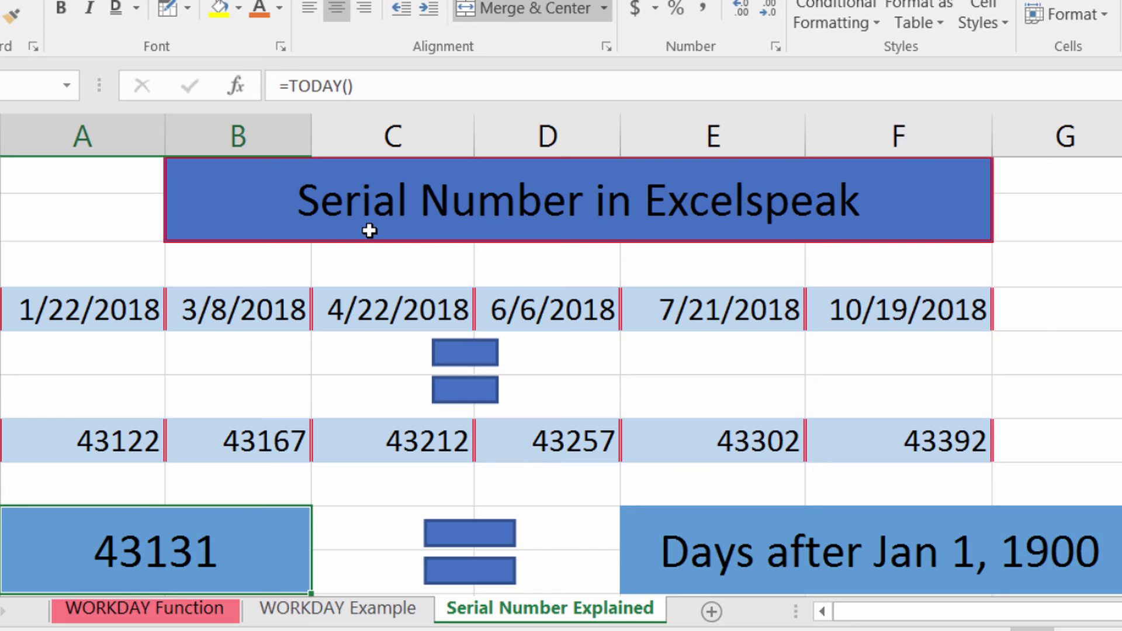
click(39, 320)
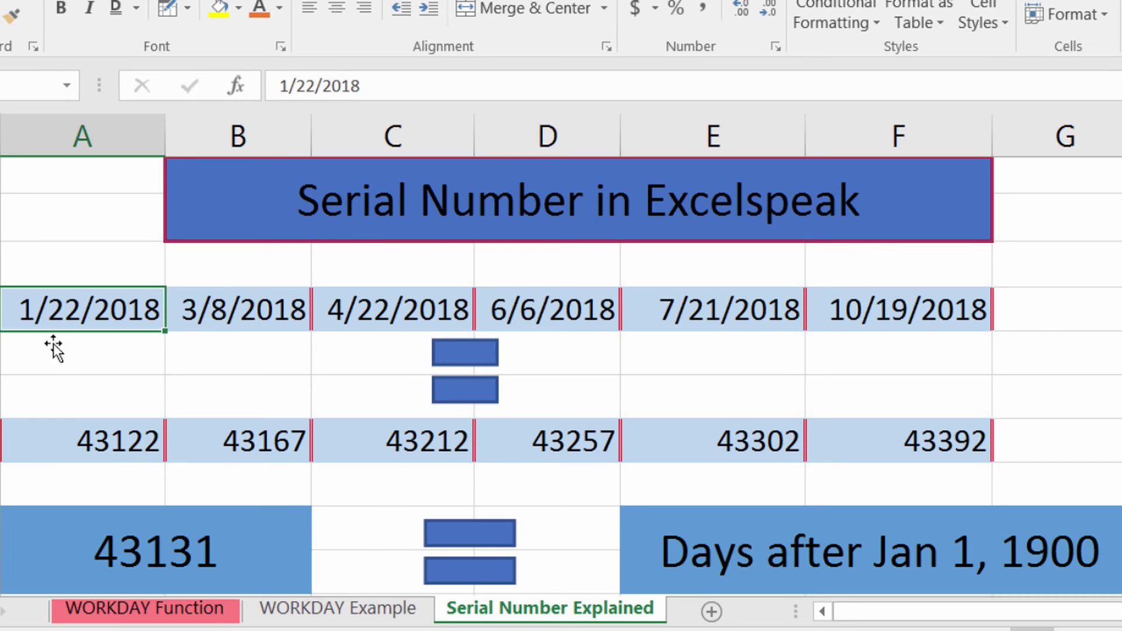
click(697, 580)
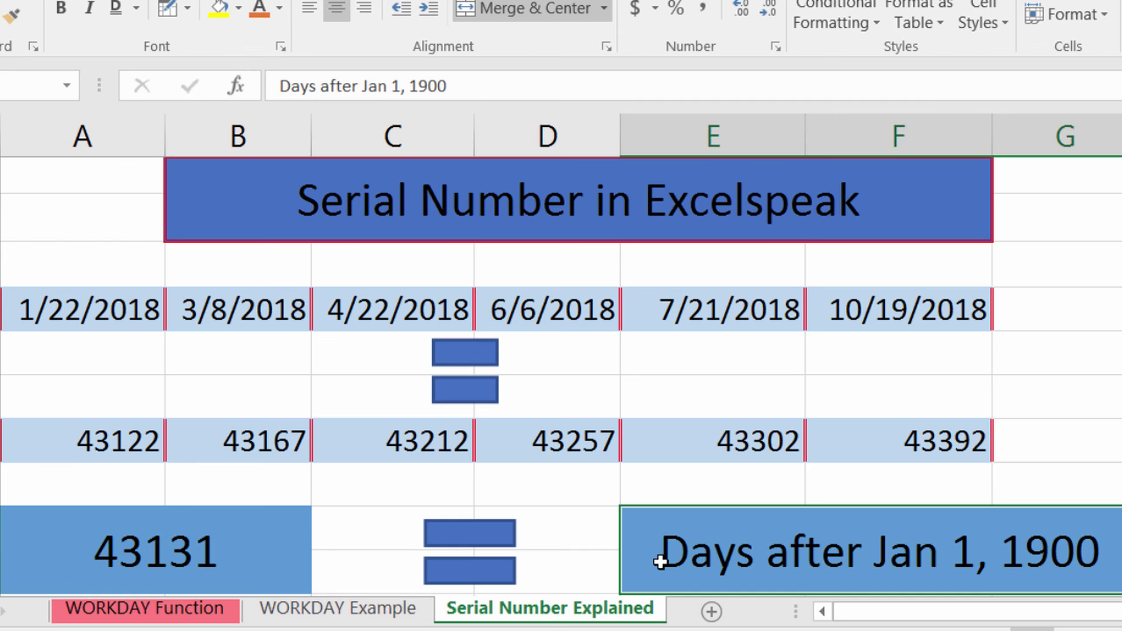
Format the 43131 TODAY cell as Short Date, then Long Date, which displays as hash marks.
click(285, 556)
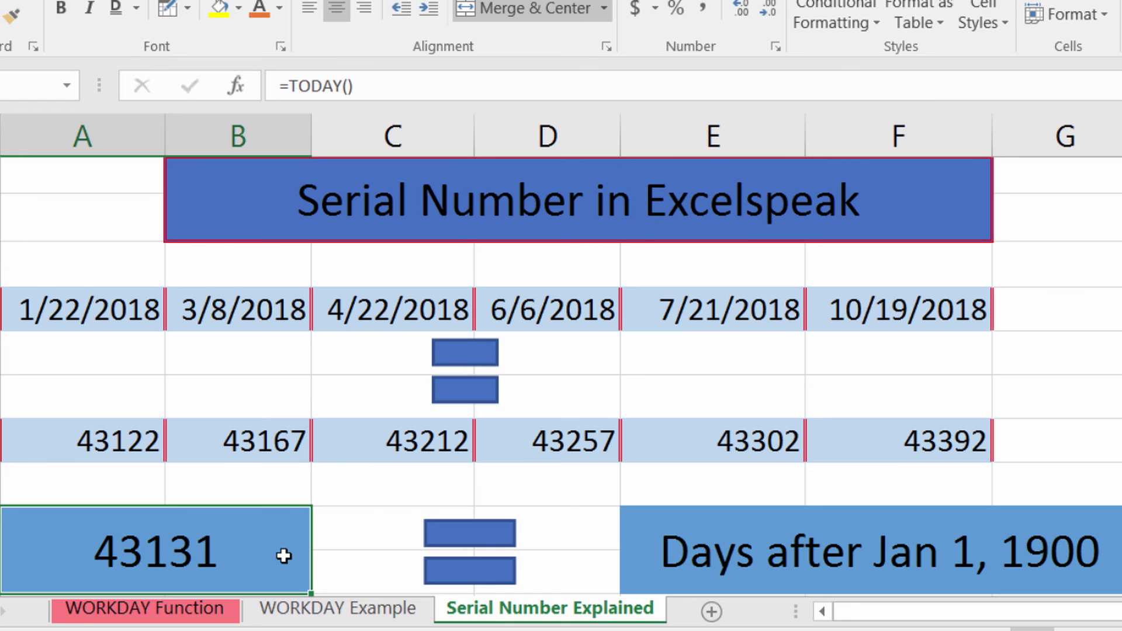
click(83, 314)
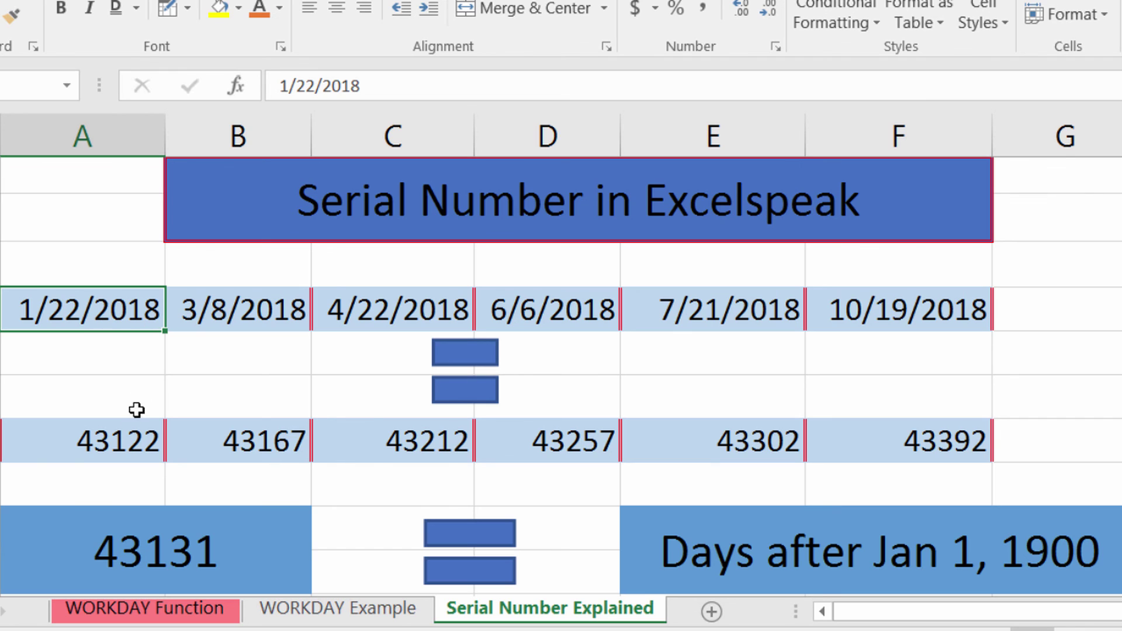
click(131, 544)
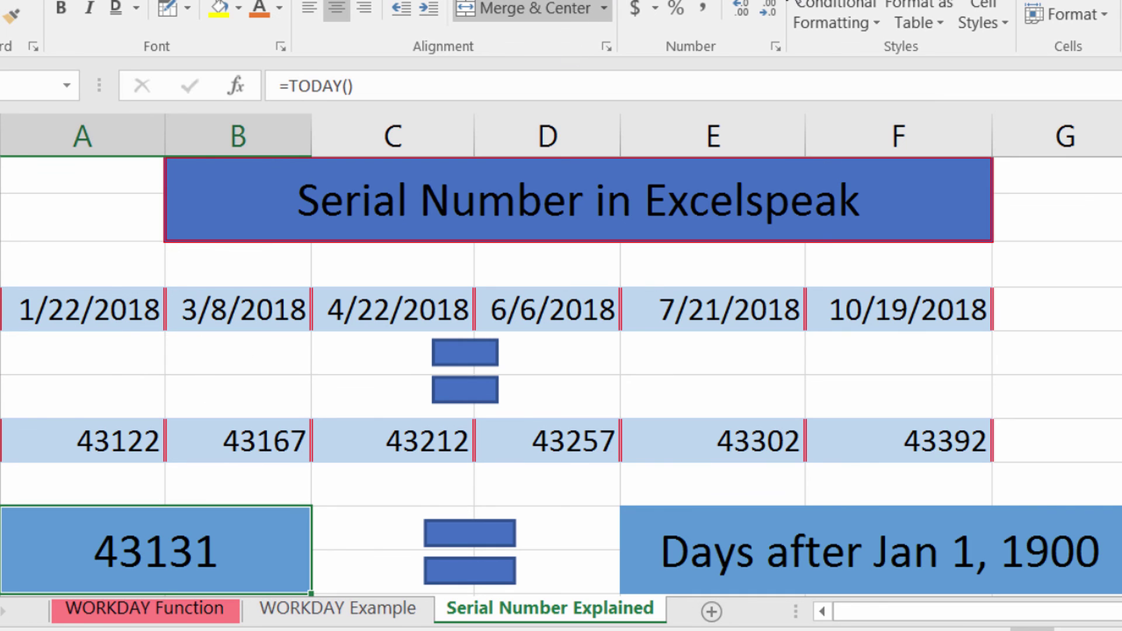
click(772, 1)
click(751, 231)
click(774, 3)
click(731, 299)
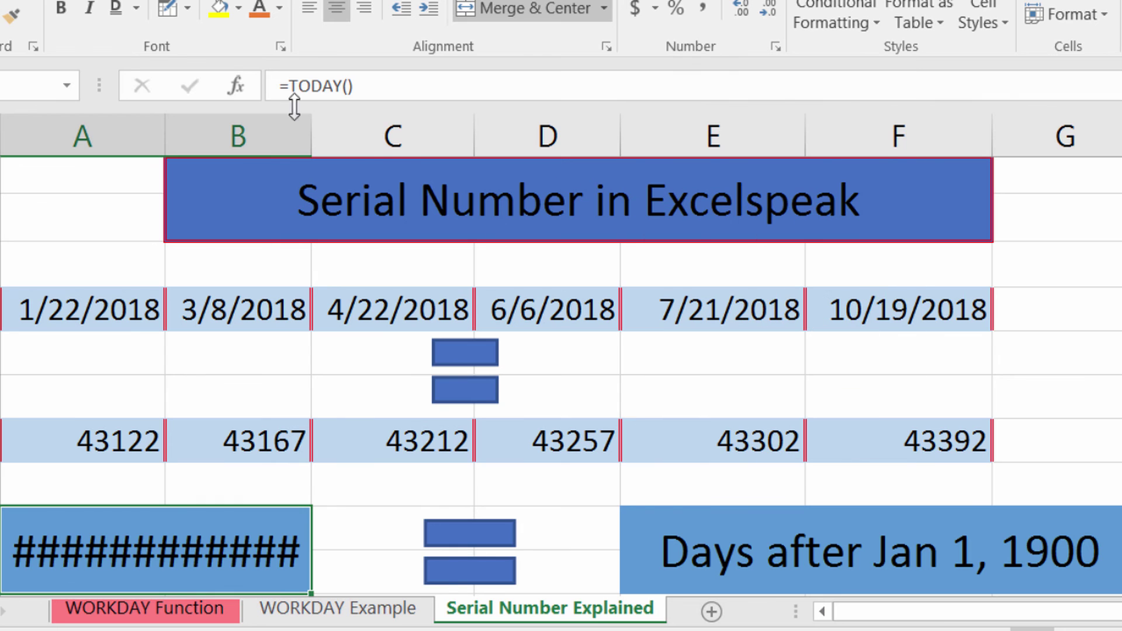